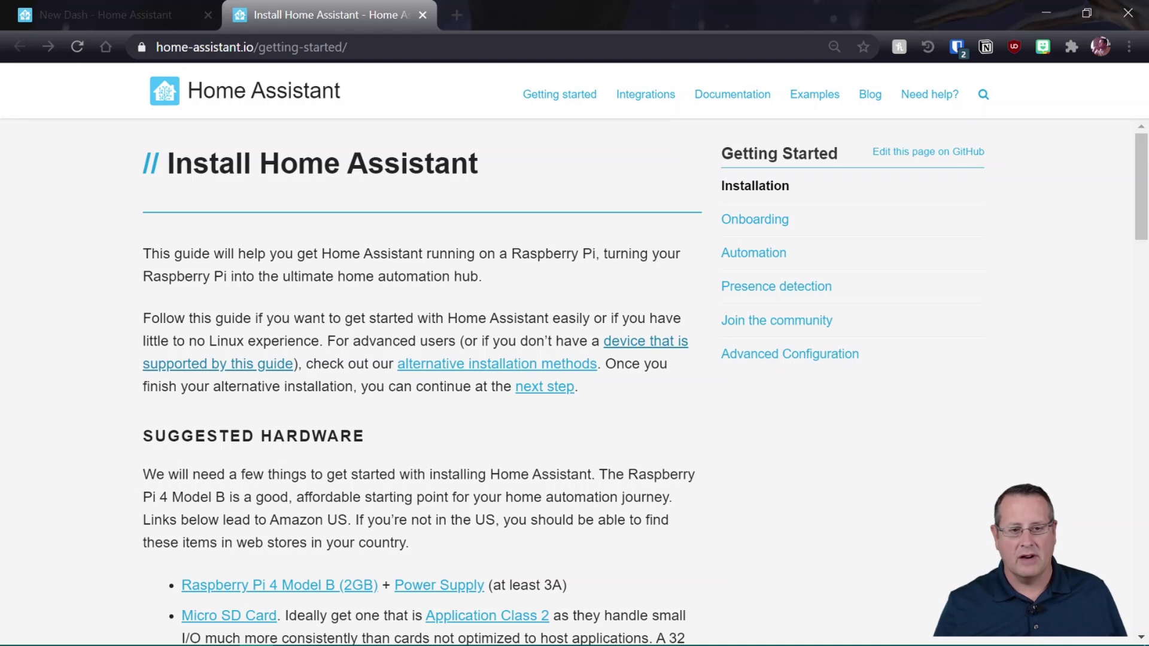
# Follow the 'your device' link under Software Requirements to the Installing Home Assistant OS image list
pyautogui.scroll(-3, 326, 220)
pyautogui.scroll(-6, 359, 384)
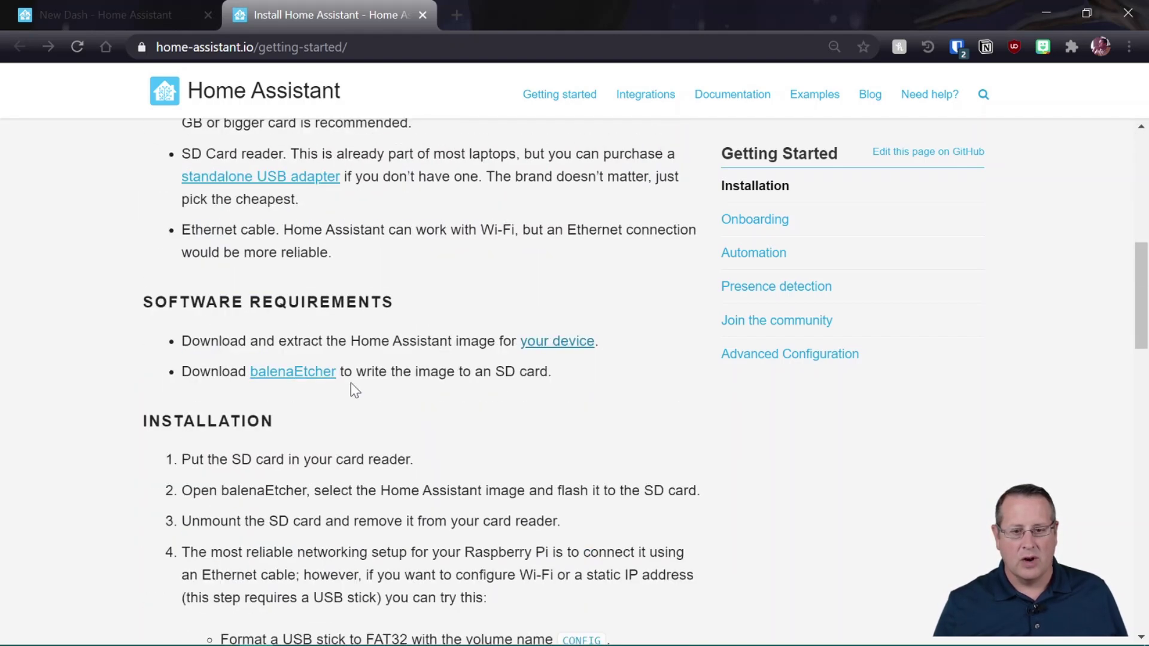
pyautogui.click(545, 342)
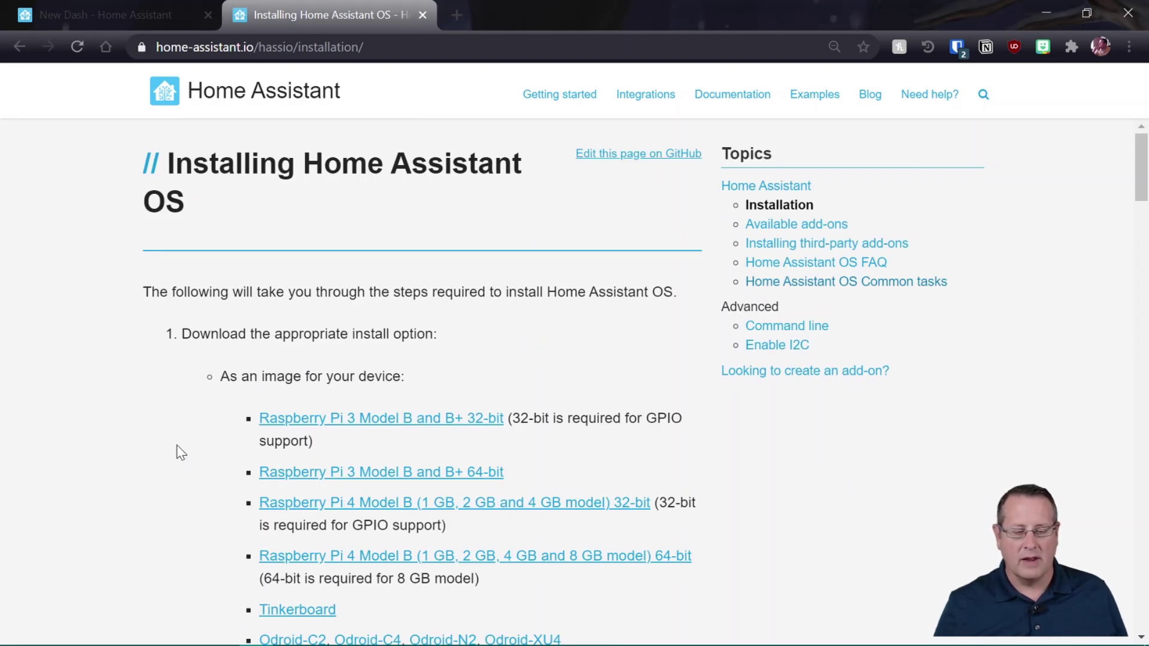
pyautogui.scroll(-3, 176, 450)
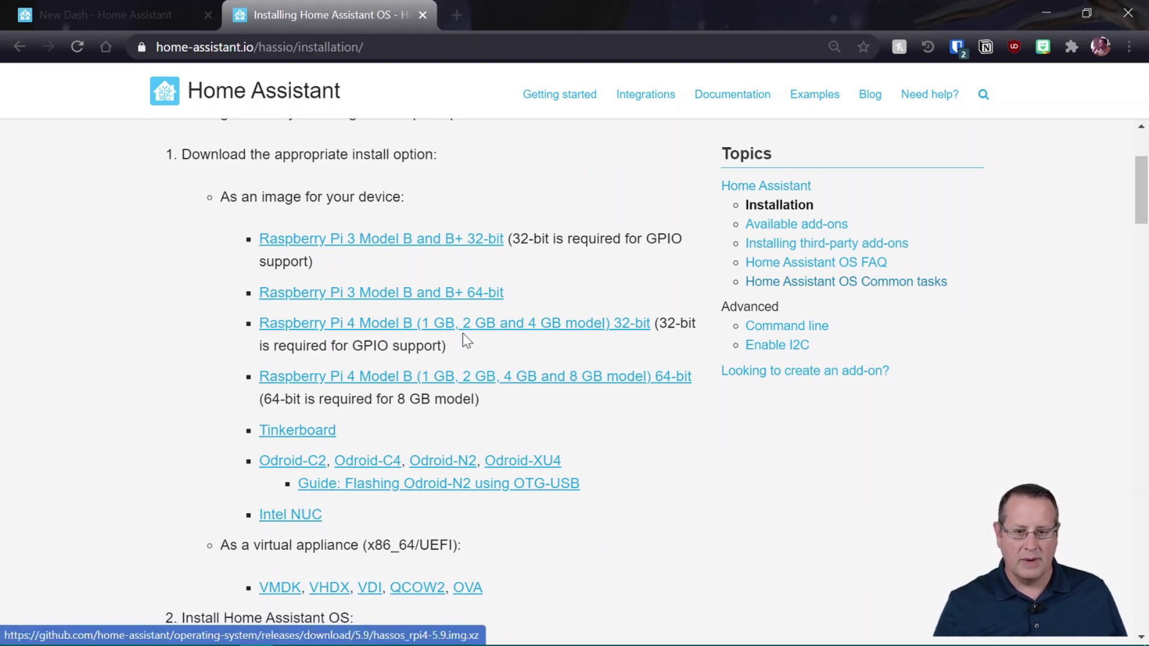
# Download the Raspberry Pi 4 Model B 32-bit image and save it into Downloads
pyautogui.click(542, 334)
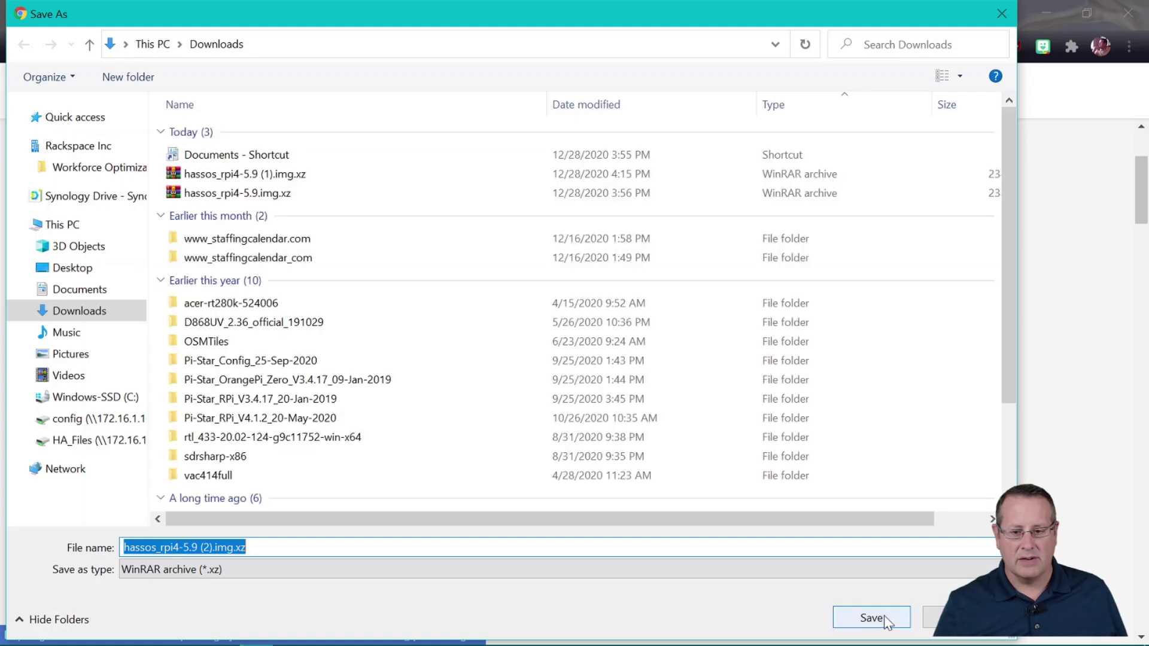
pyautogui.click(879, 619)
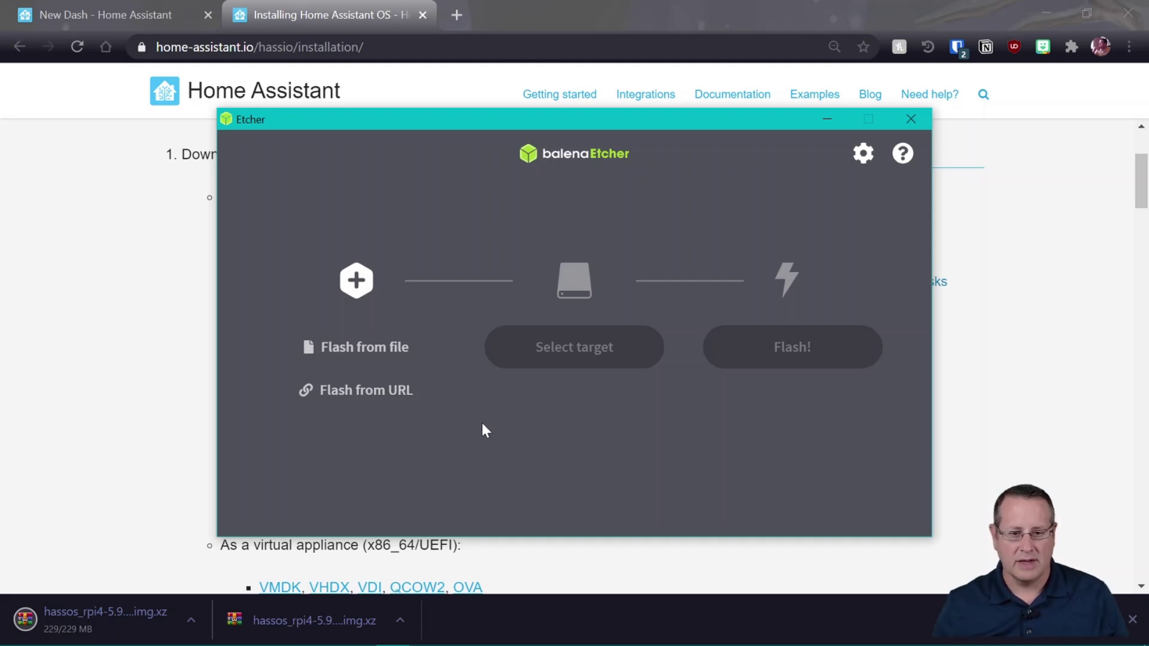
# Flash hassos_rpi4-5.9.img.xz onto the 32 GB mass storage card in balenaEtcher
pyautogui.click(358, 353)
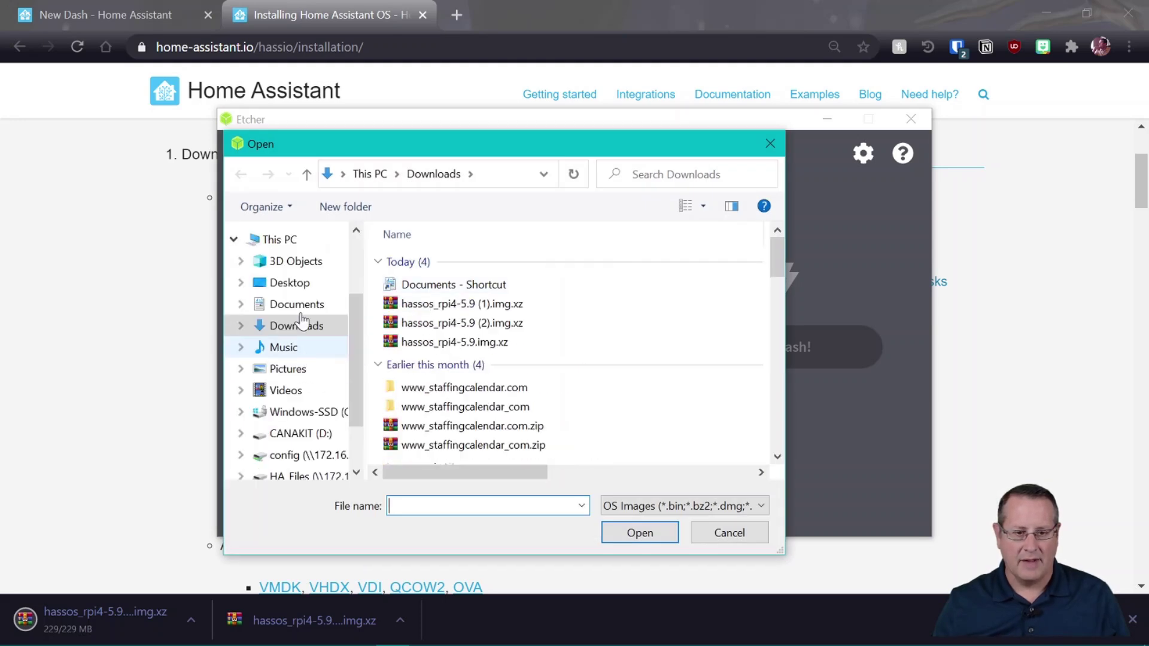
pyautogui.click(500, 343)
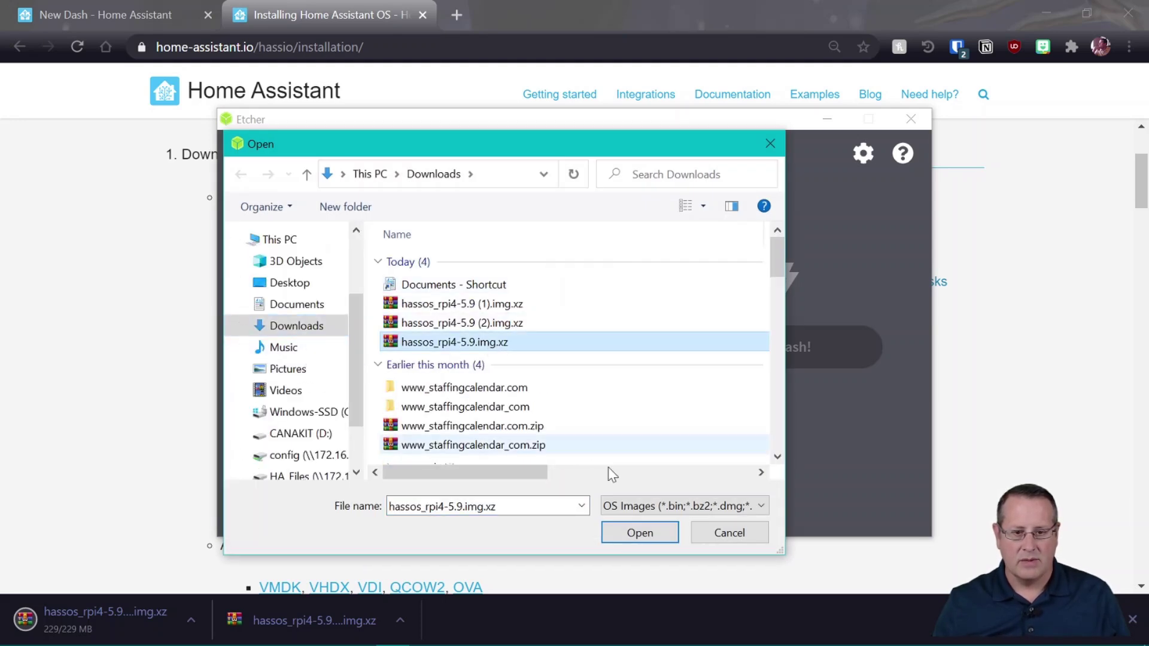
pyautogui.click(650, 537)
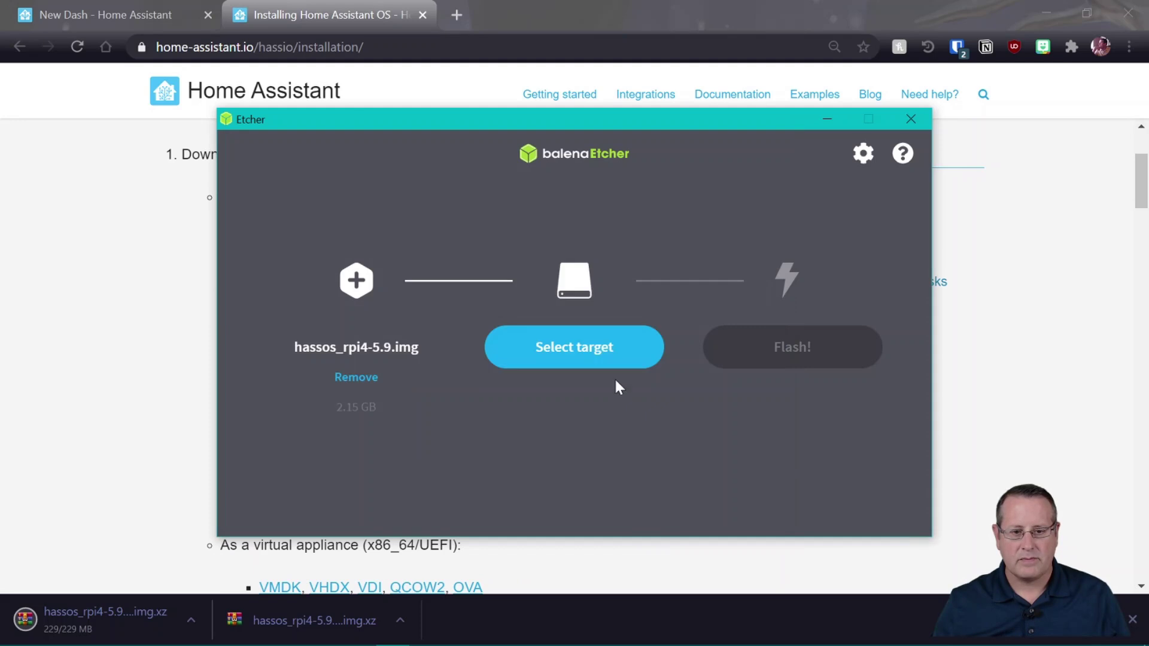
pyautogui.click(573, 359)
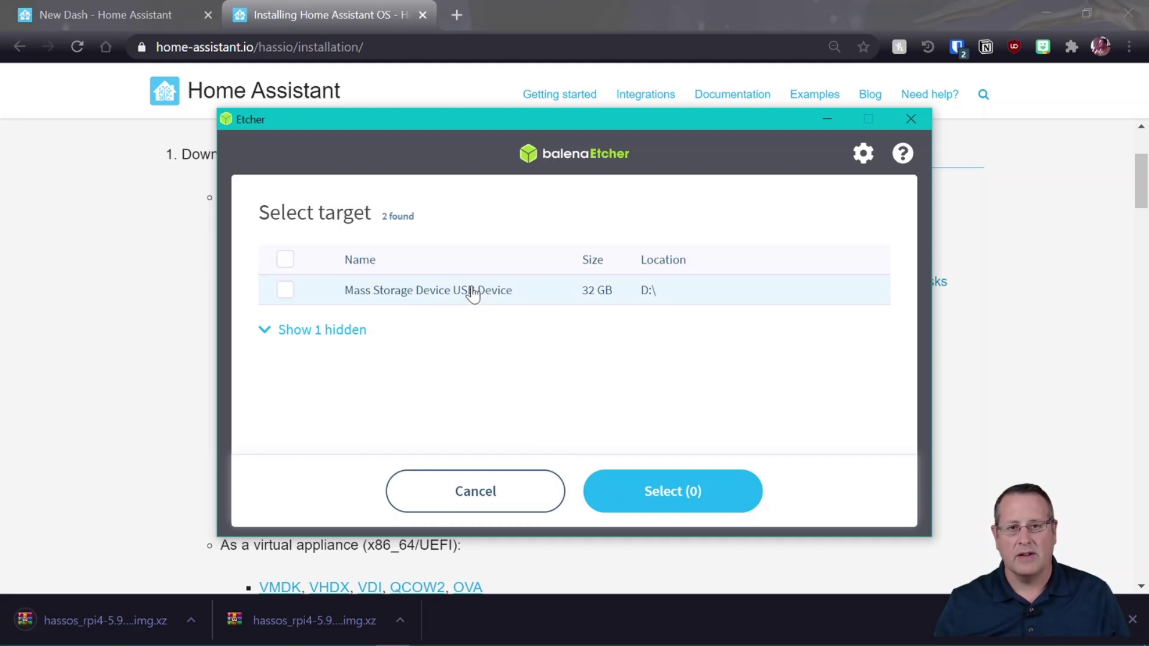
pyautogui.click(286, 293)
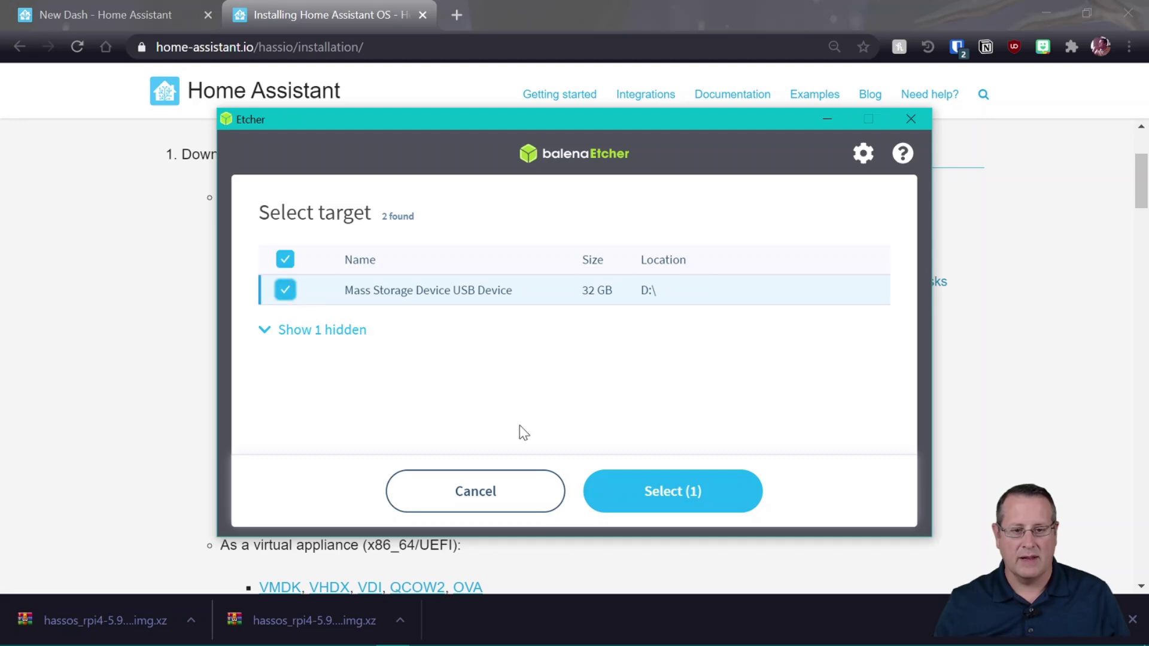
pyautogui.click(715, 498)
pyautogui.click(800, 356)
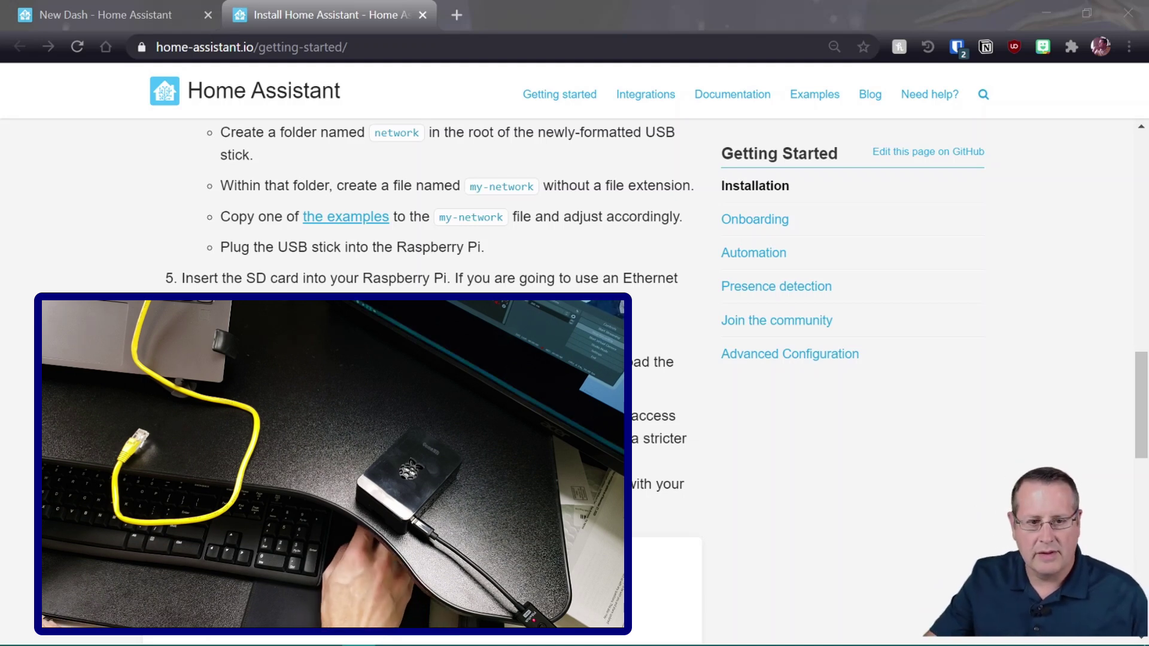
pyautogui.scroll(-3, 688, 305)
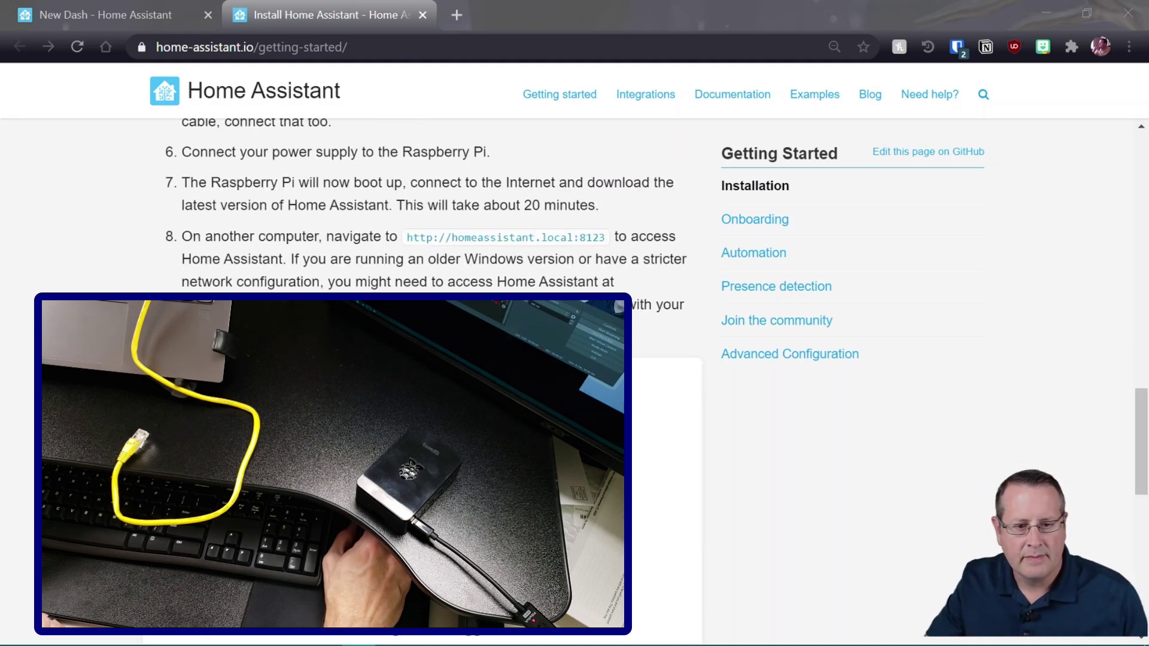
pyautogui.scroll(10, 688, 306)
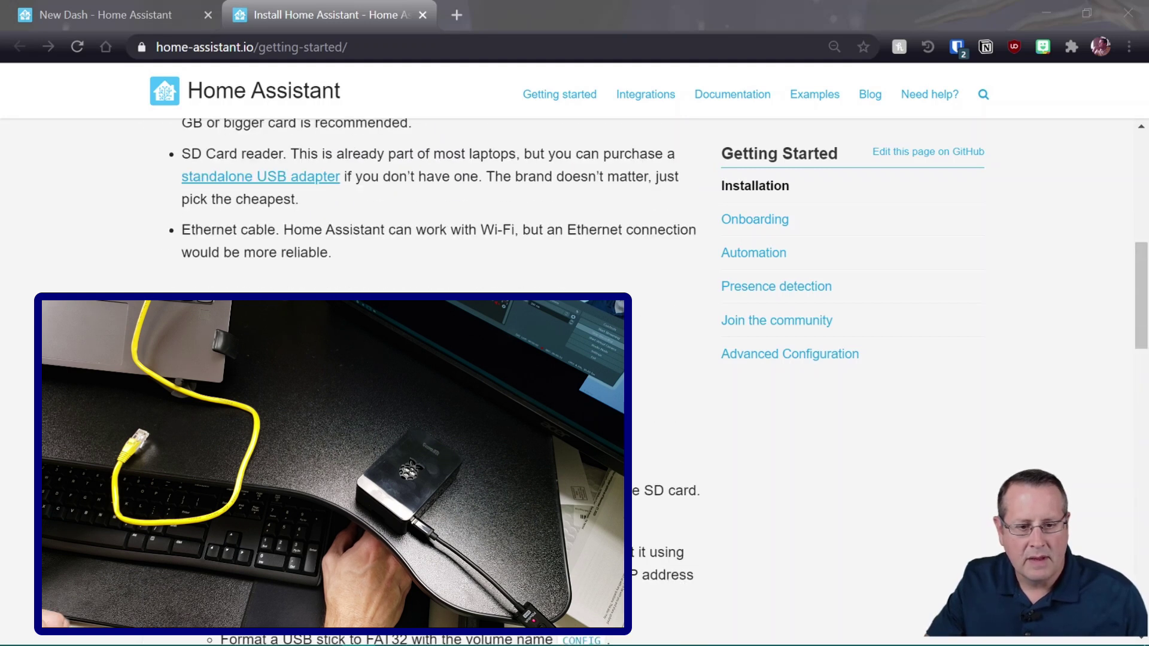
pyautogui.scroll(-6, 688, 305)
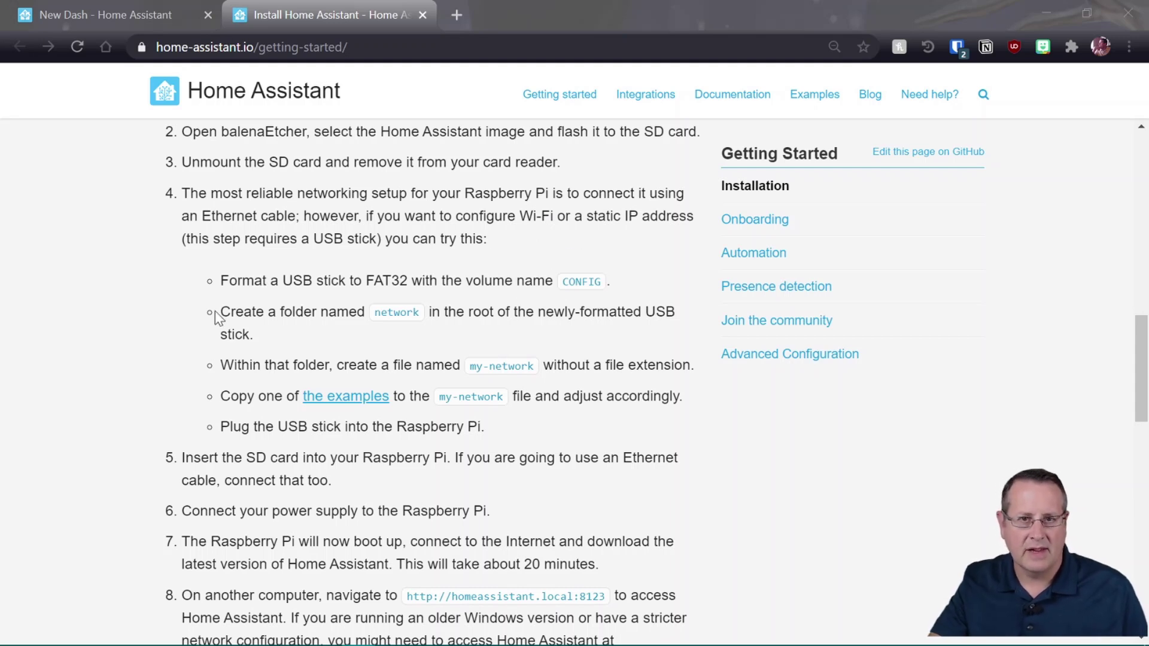
pyautogui.scroll(-3, 207, 334)
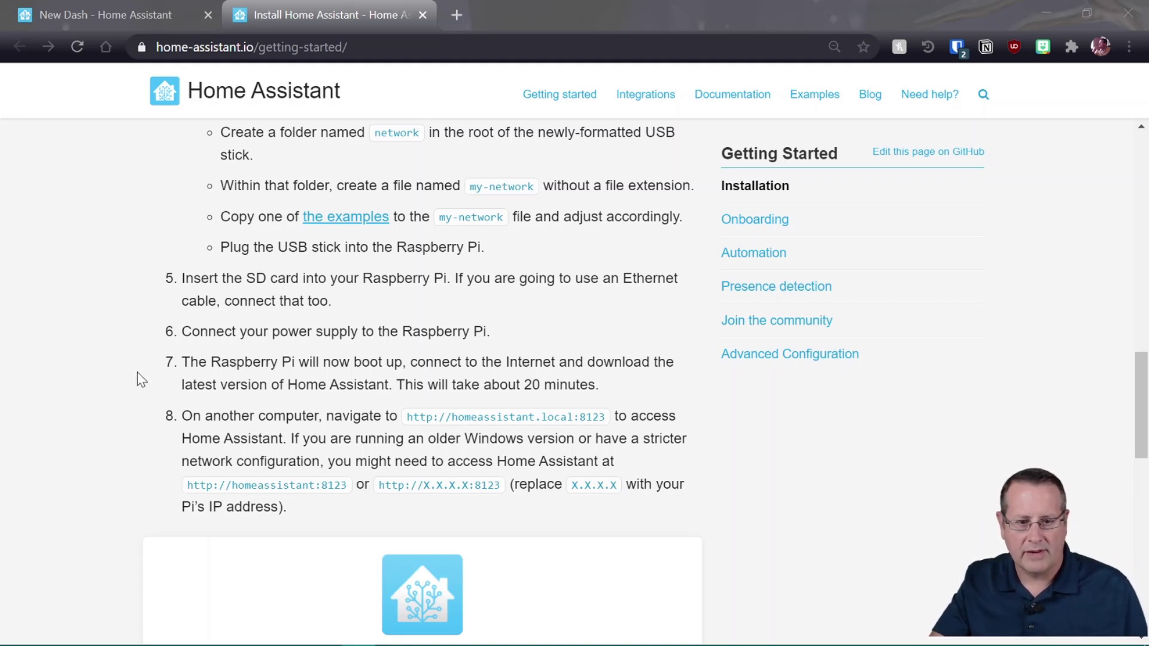
pyautogui.scroll(-3, 139, 377)
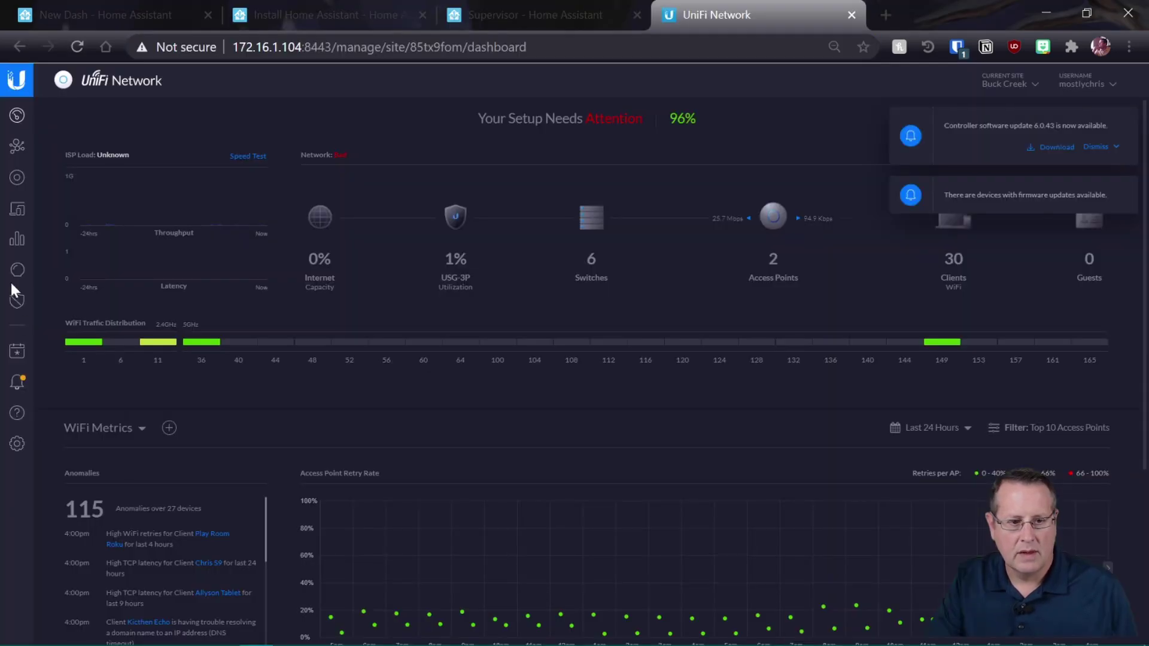
# Show the UniFi clients list with homeassistant at 172.16.1.157, clearing both update notifications and zooming in
pyautogui.click(17, 215)
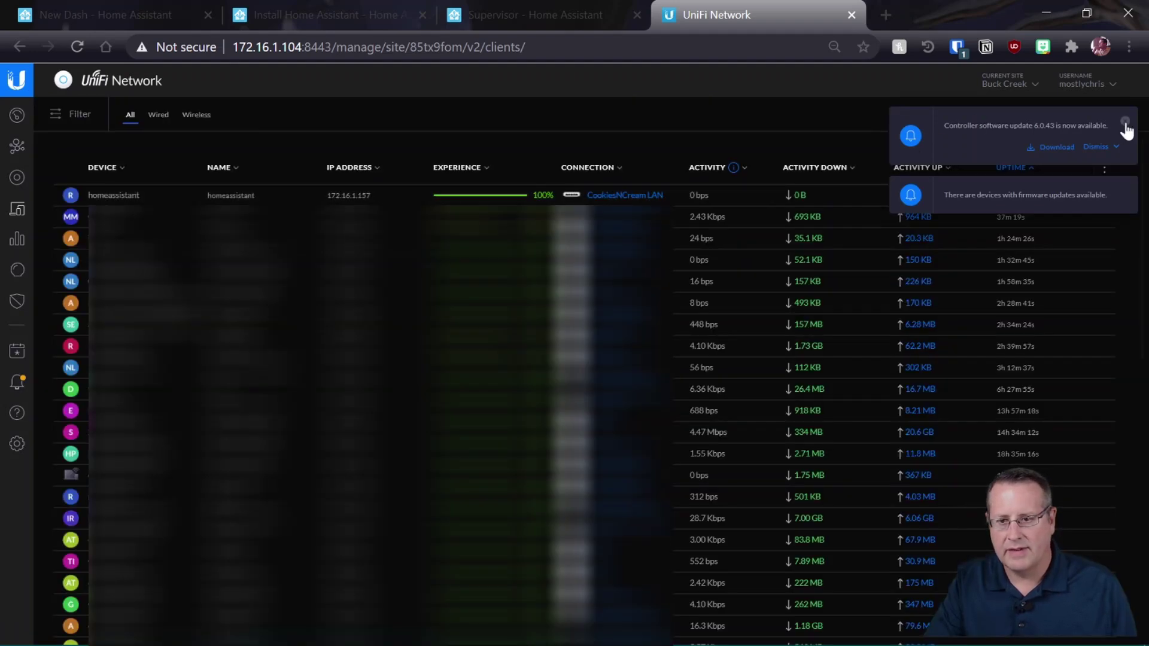
pyautogui.click(1124, 123)
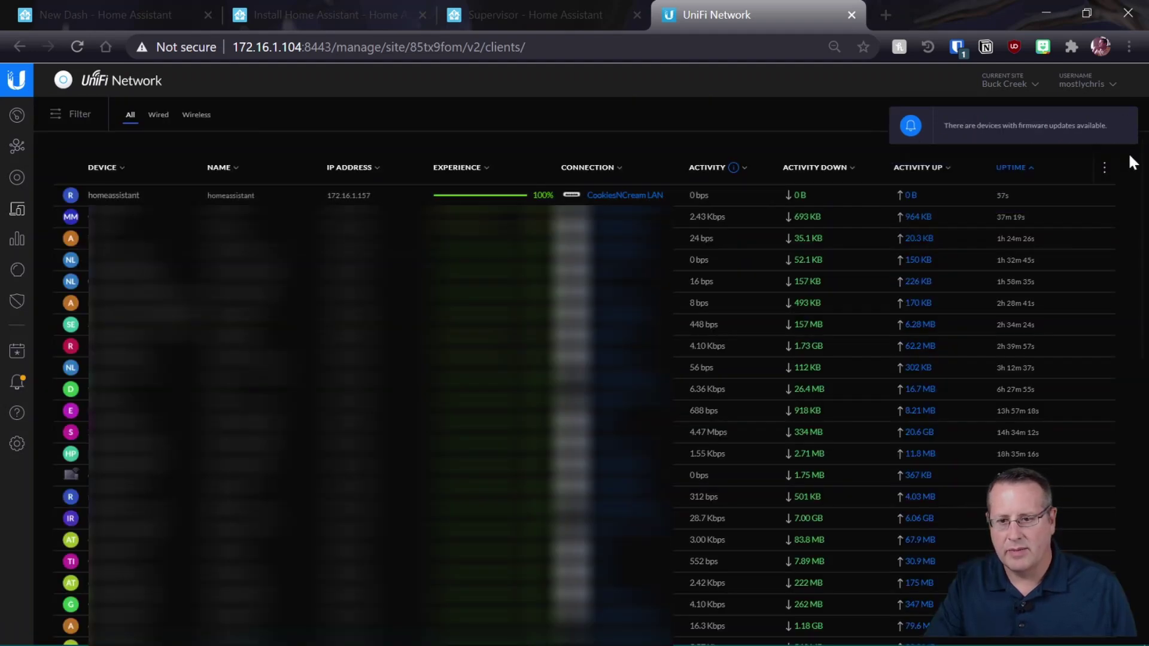
pyautogui.click(1128, 124)
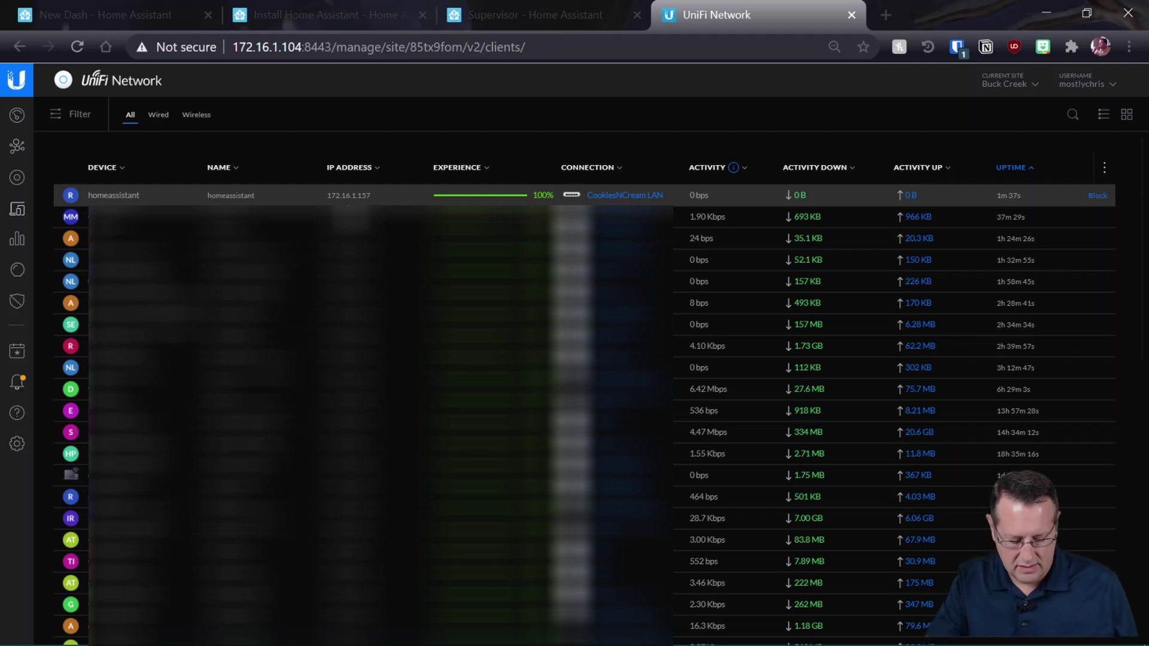
pyautogui.hotkey('ctrl', '+')
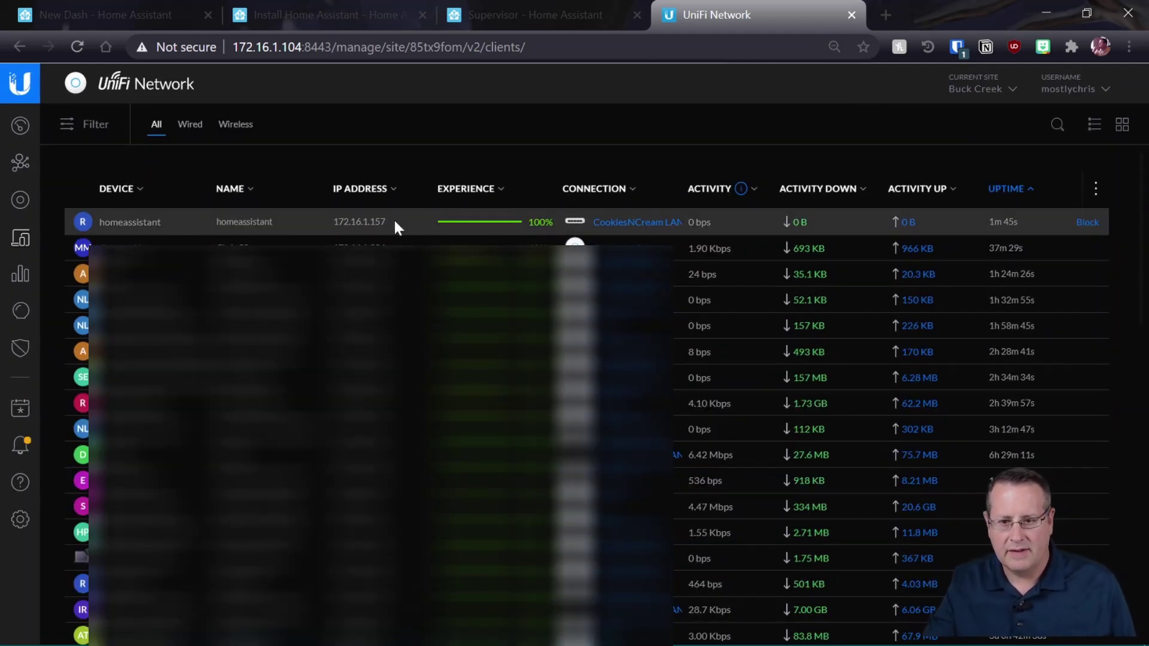
pyautogui.click(886, 14)
# Try the Pi's bare address 172.16.1.157, then go back to the UniFi clients list
pyautogui.write('172.16.1.1')
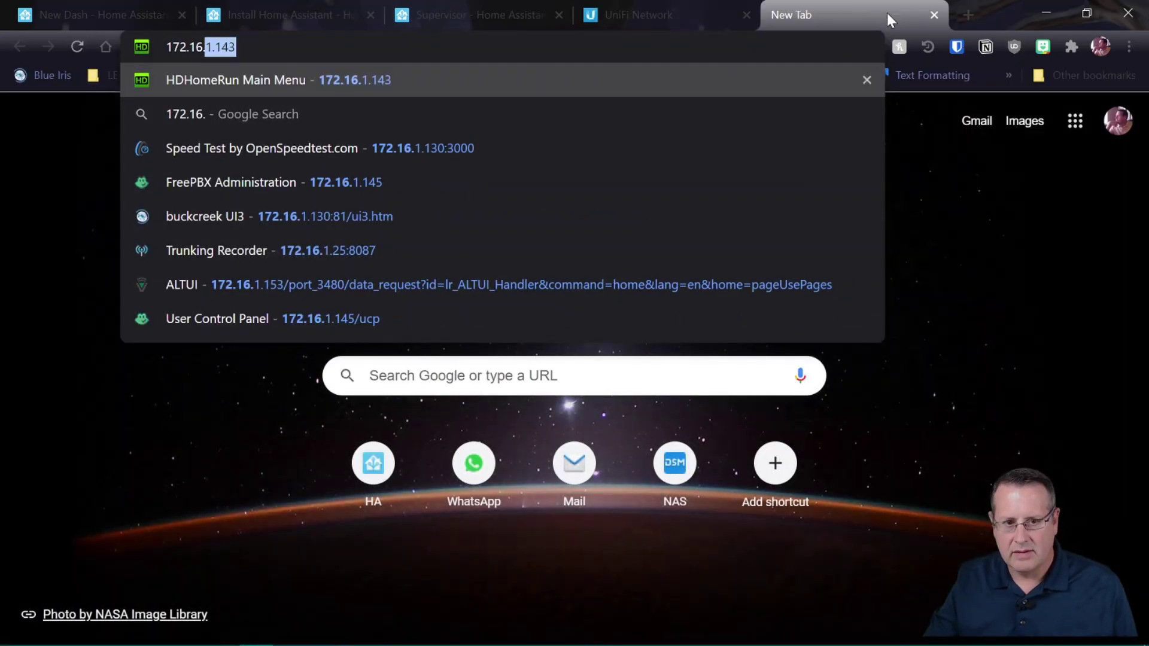
pyautogui.write('57')
pyautogui.press('Return')
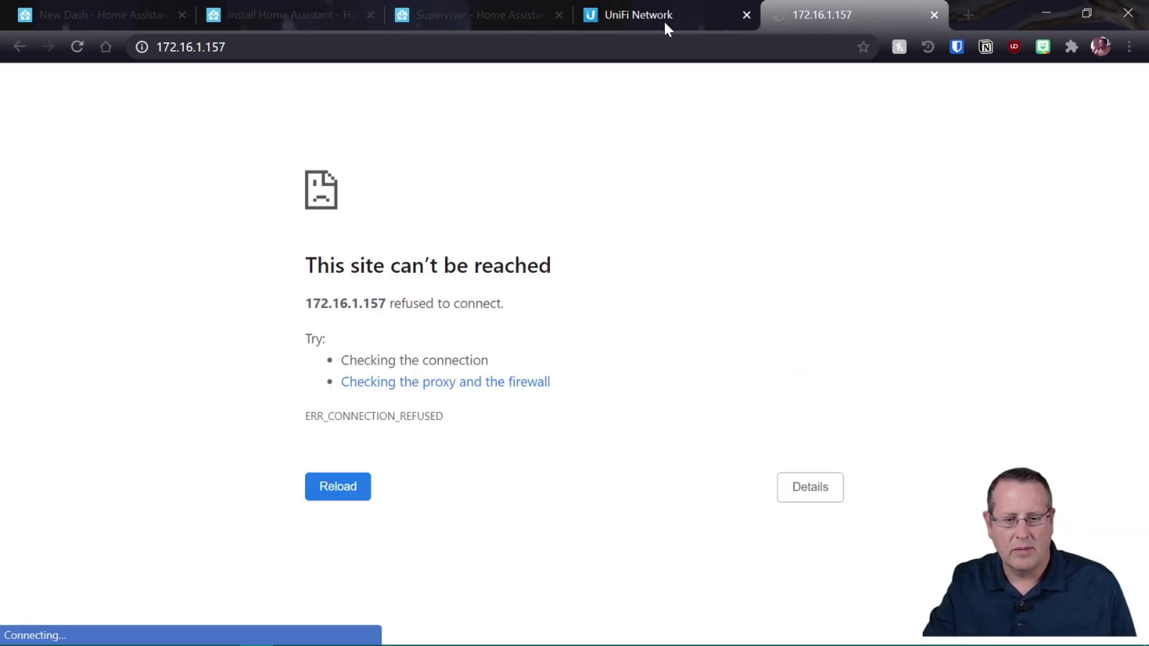
pyautogui.click(668, 26)
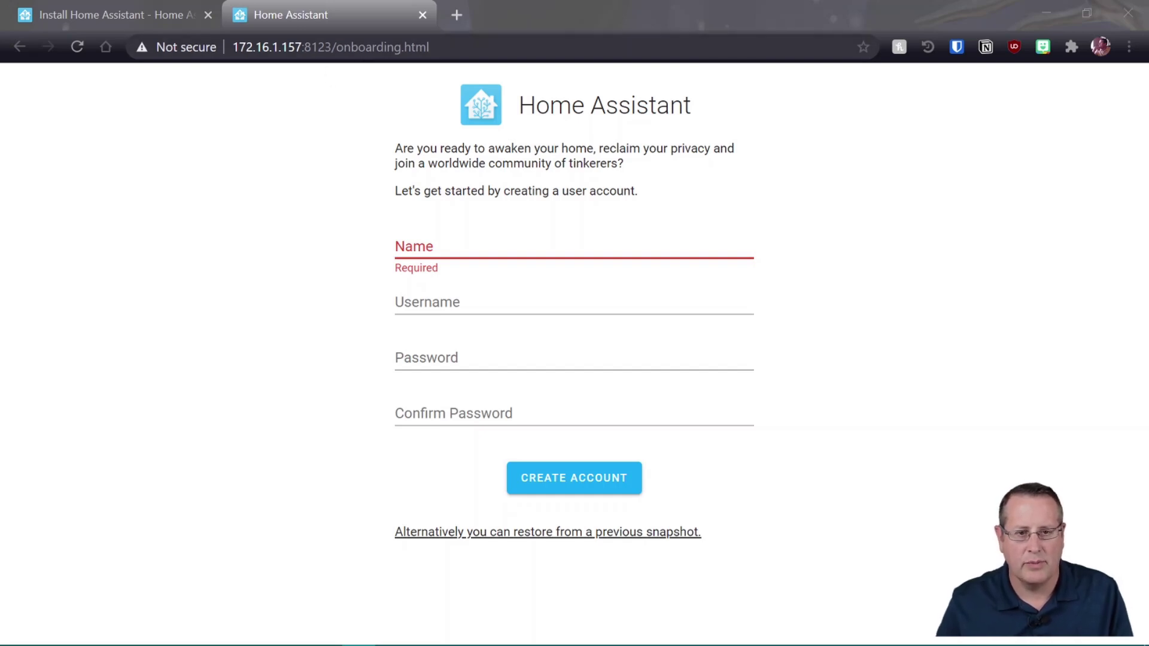
# Load Home Assistant's onboarding page at 172.16.1.157:8123
pyautogui.moveTo(430, 47); pyautogui.dragTo(304, 46)
pyautogui.write('8123')
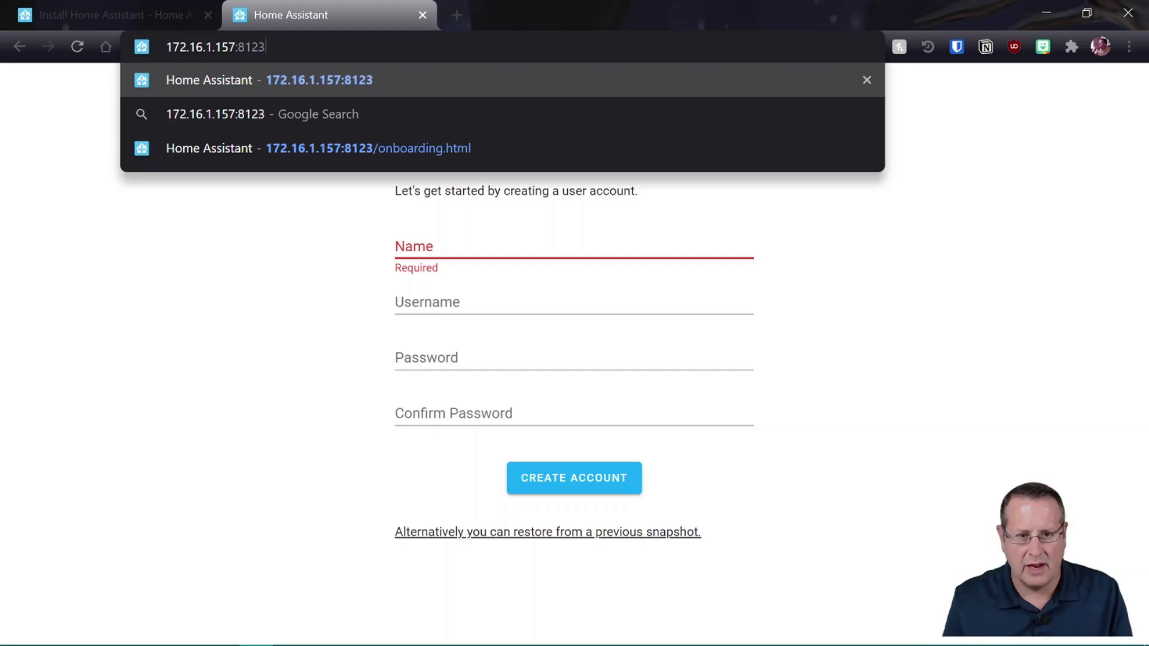
pyautogui.press('Return')
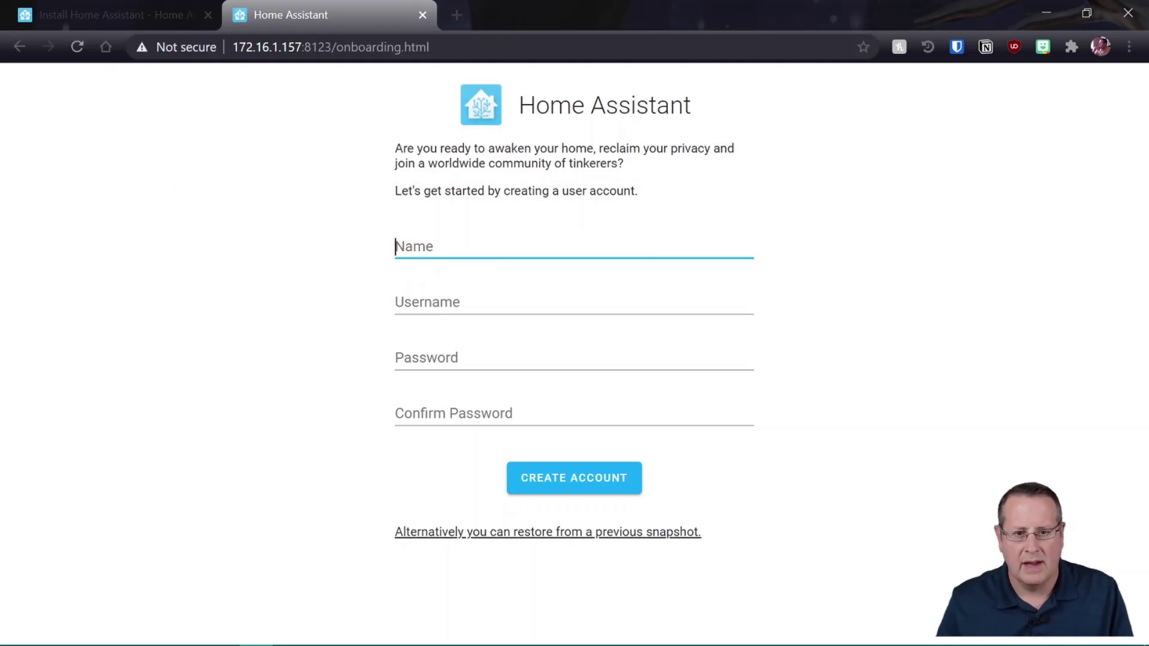
pyautogui.press('Return')
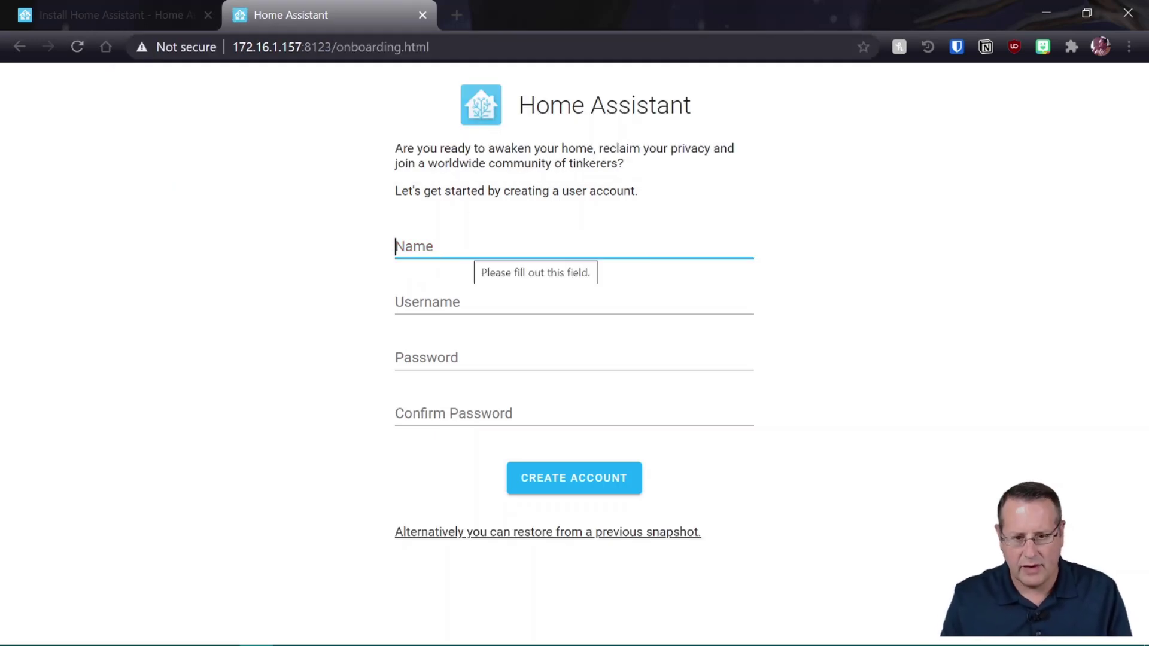
# Create the first user account with the owner's name, username and a matching password
pyautogui.write('Chris')
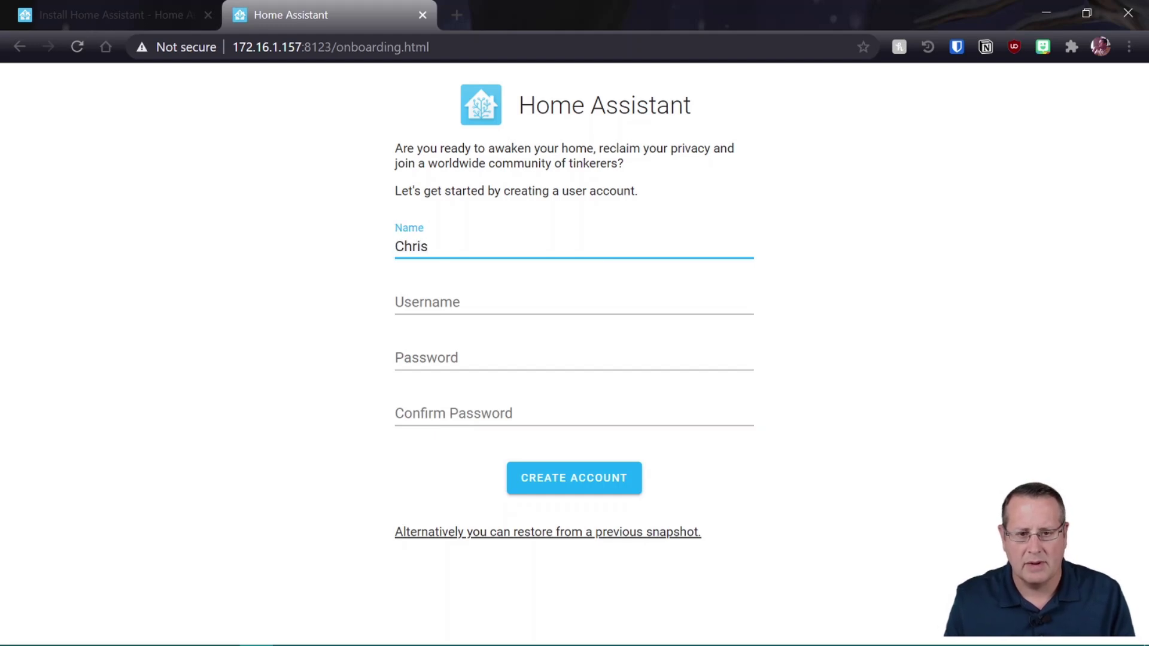
pyautogui.press('Tab')
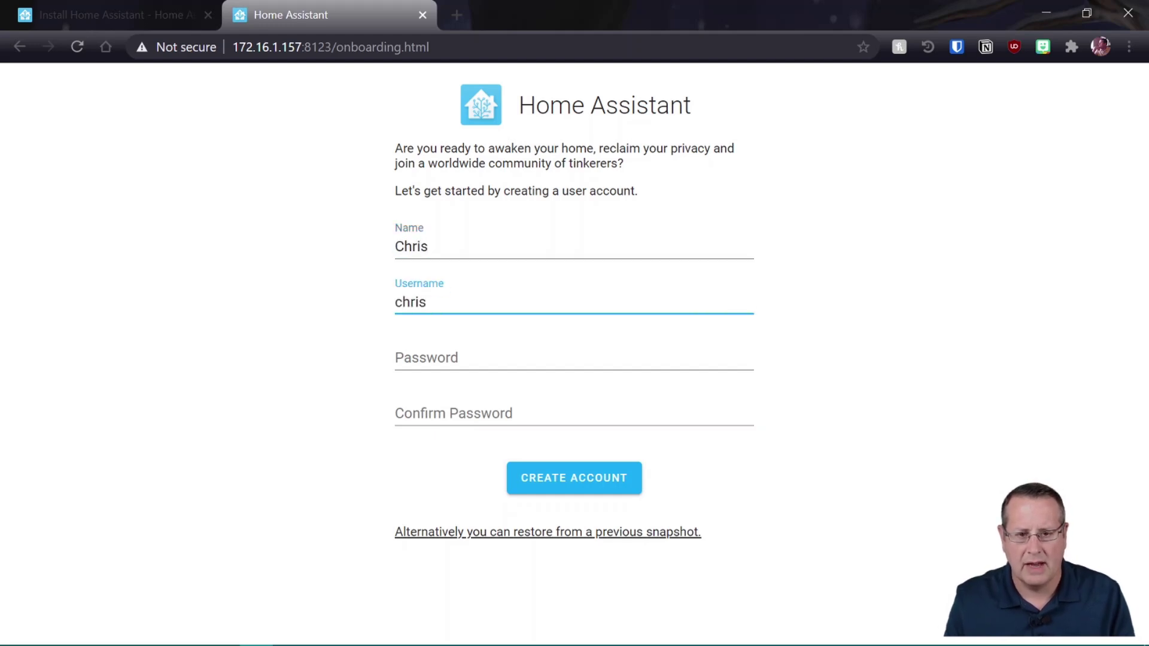
pyautogui.press('Tab')
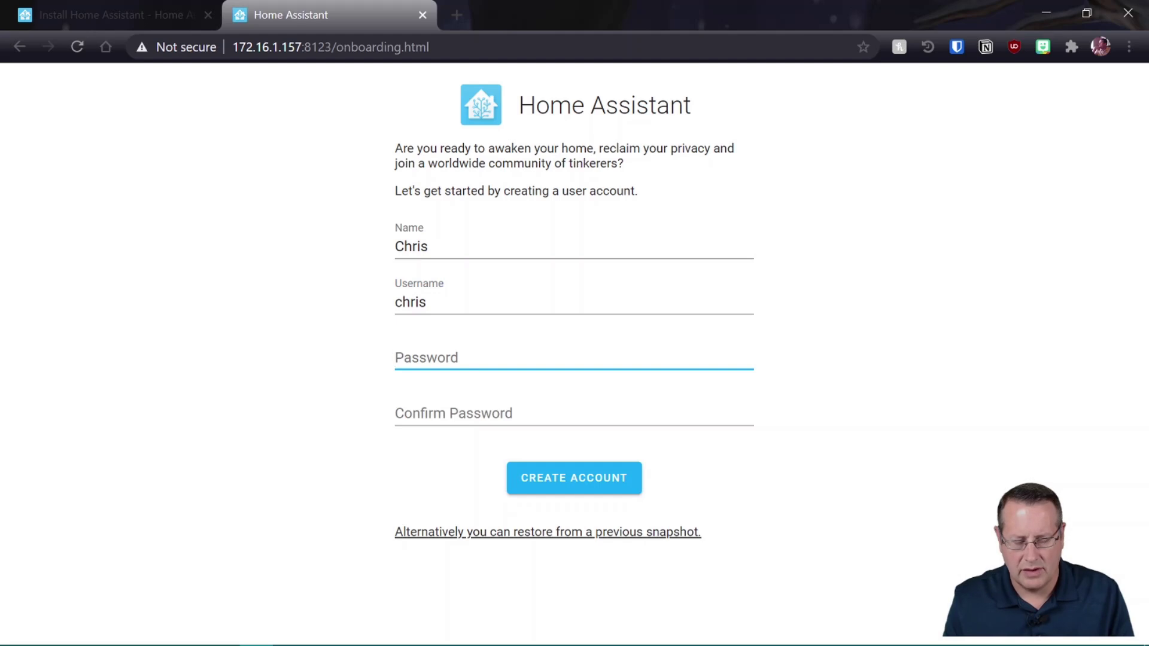
pyautogui.write('••••••')
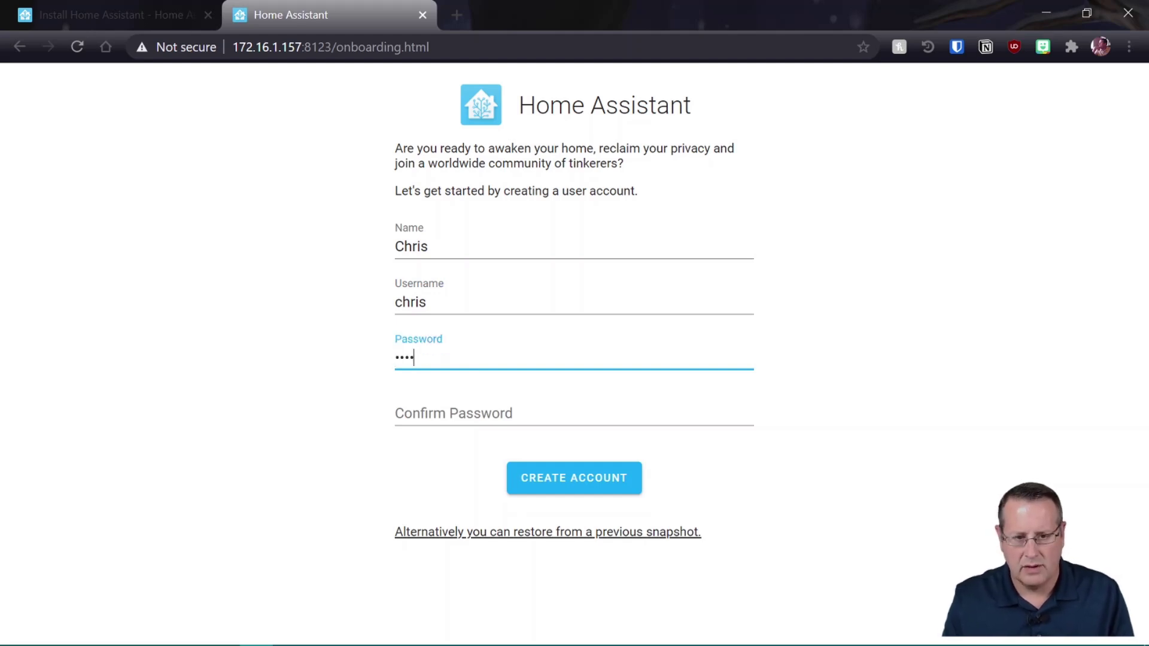
pyautogui.press('BackSpace')
pyautogui.press('BackSpace')
pyautogui.press('BackSpace')
pyautogui.press('BackSpace')
pyautogui.press('BackSpace')
pyautogui.press('BackSpace')
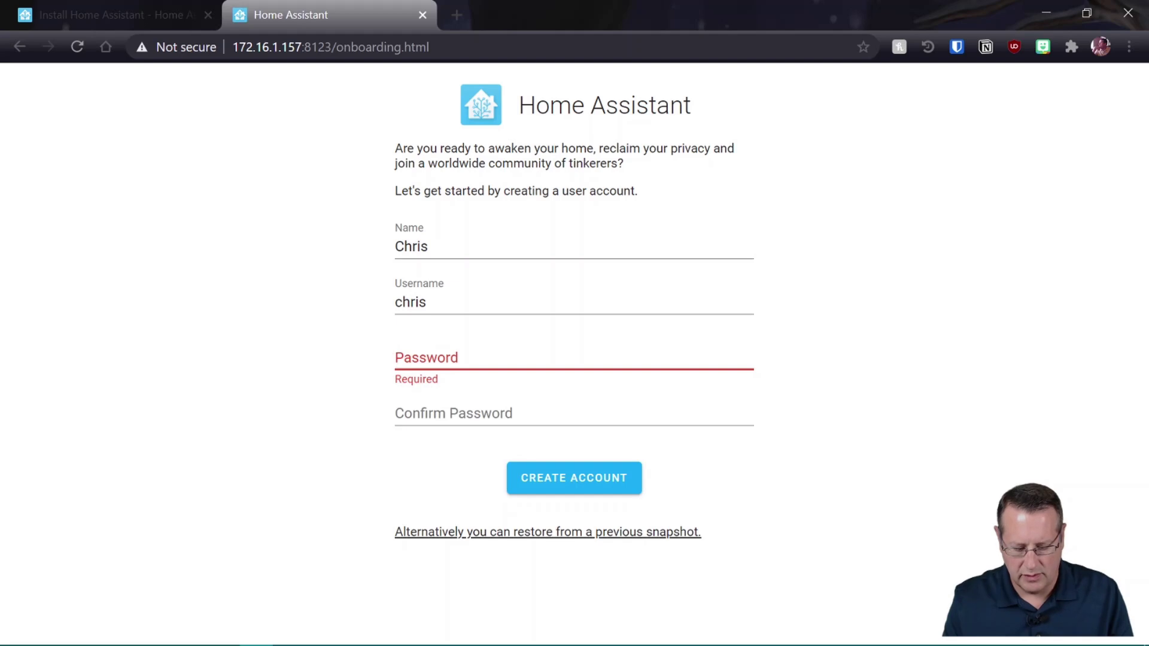
pyautogui.write('••••••••••••')
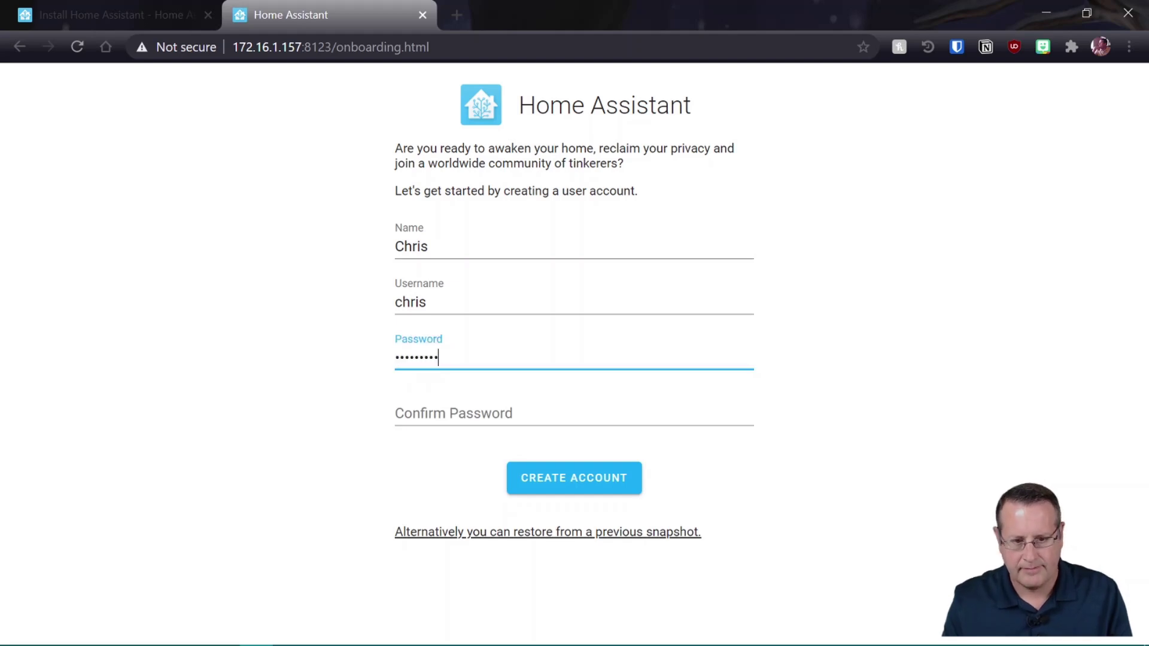
pyautogui.press('Tab')
pyautogui.write('•••••••••')
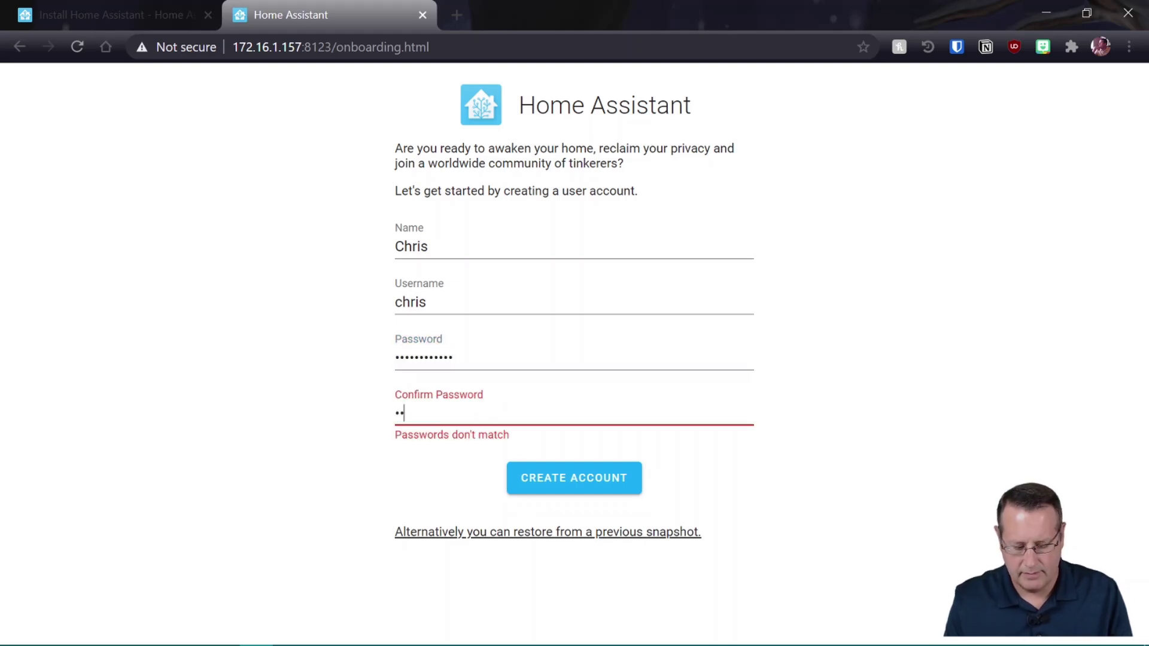
pyautogui.write('•••')
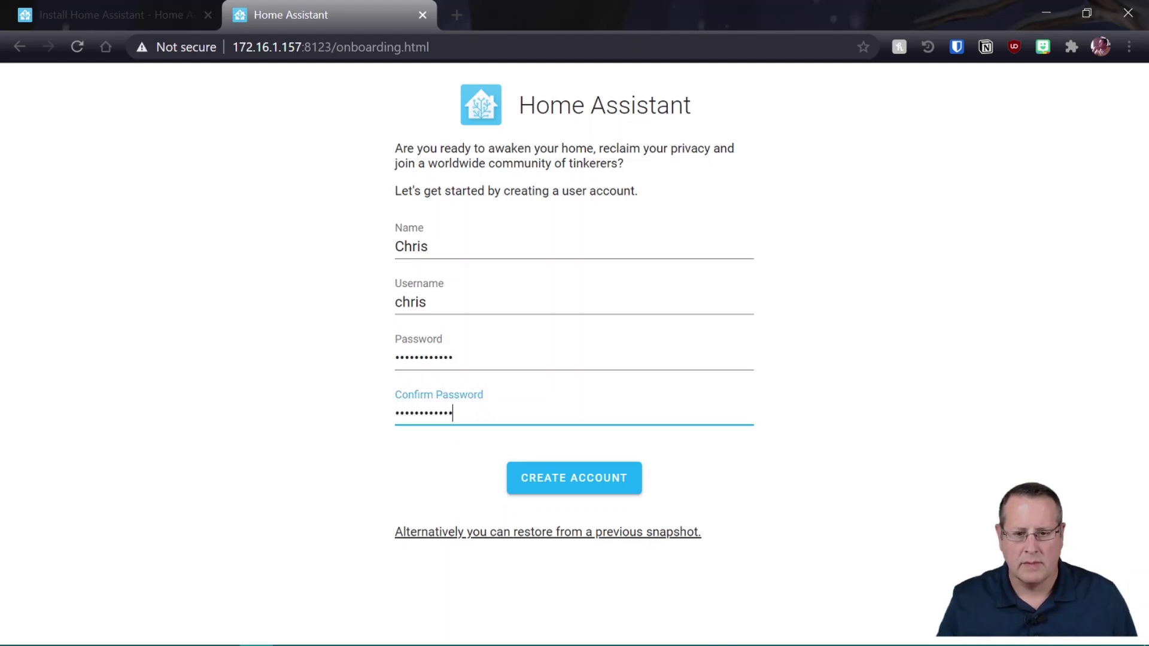
pyautogui.click(568, 477)
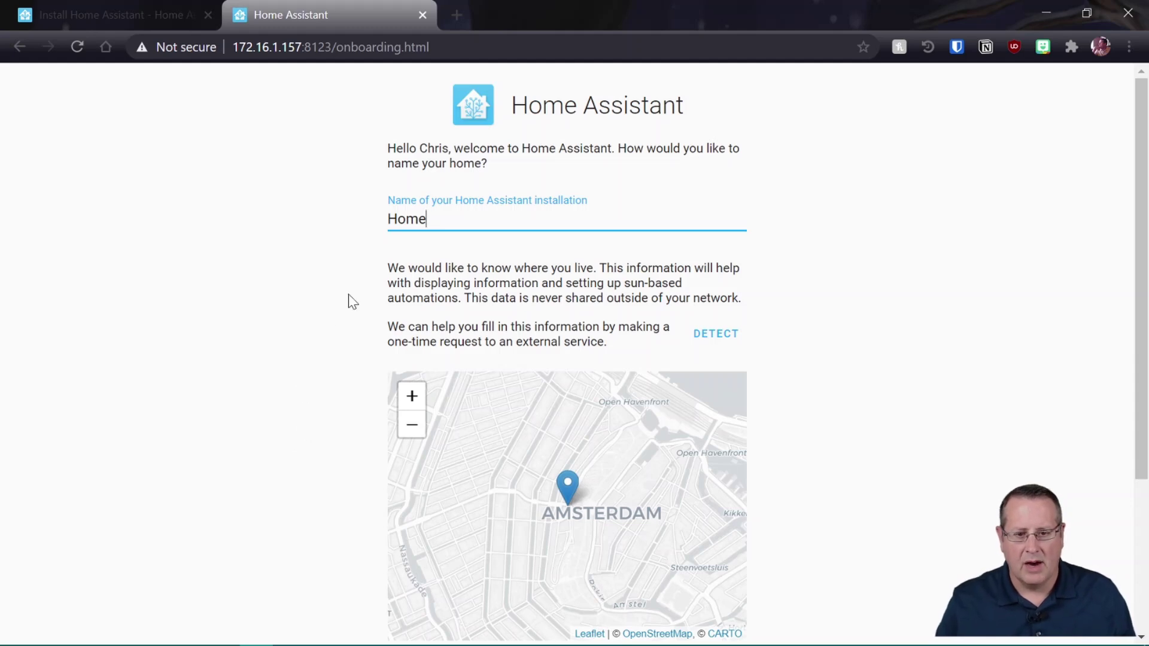
# Set the home's time zone to America/Chicago
pyautogui.scroll(-3, 323, 336)
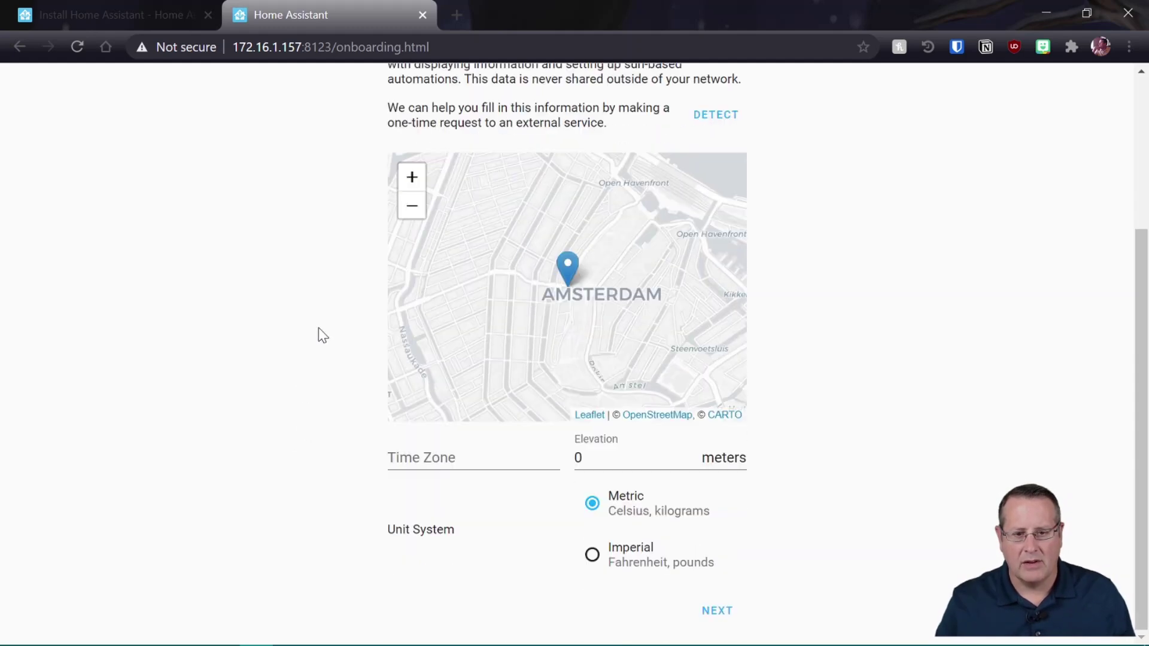
pyautogui.click(479, 461)
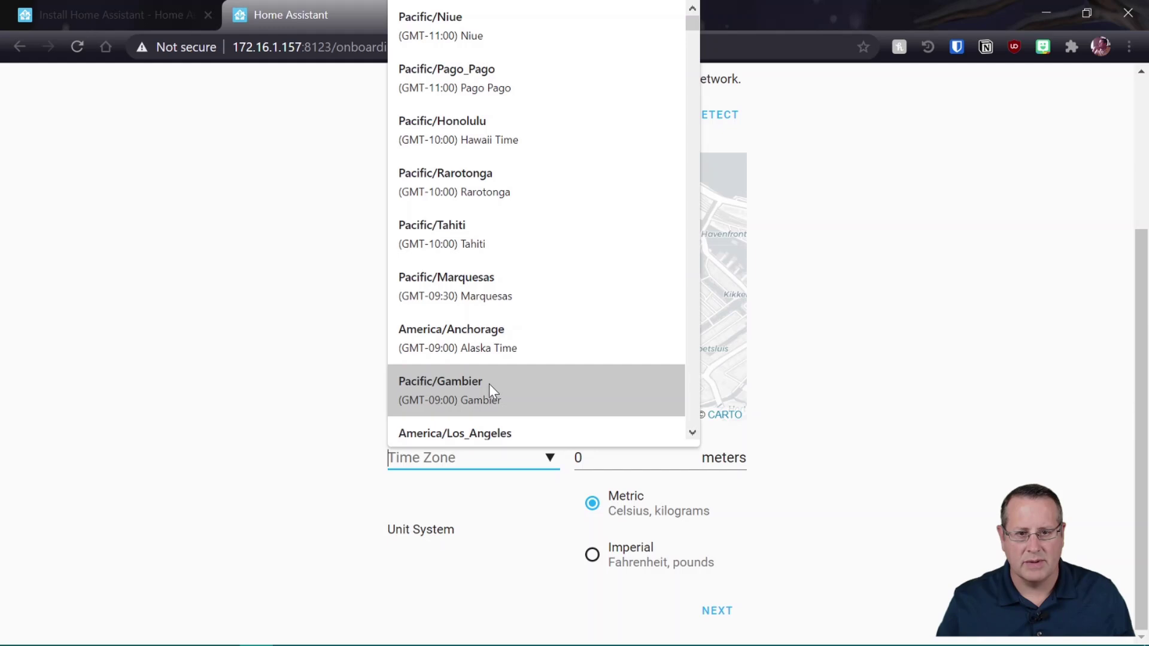
pyautogui.scroll(-9, 490, 387)
pyautogui.scroll(-9, 518, 366)
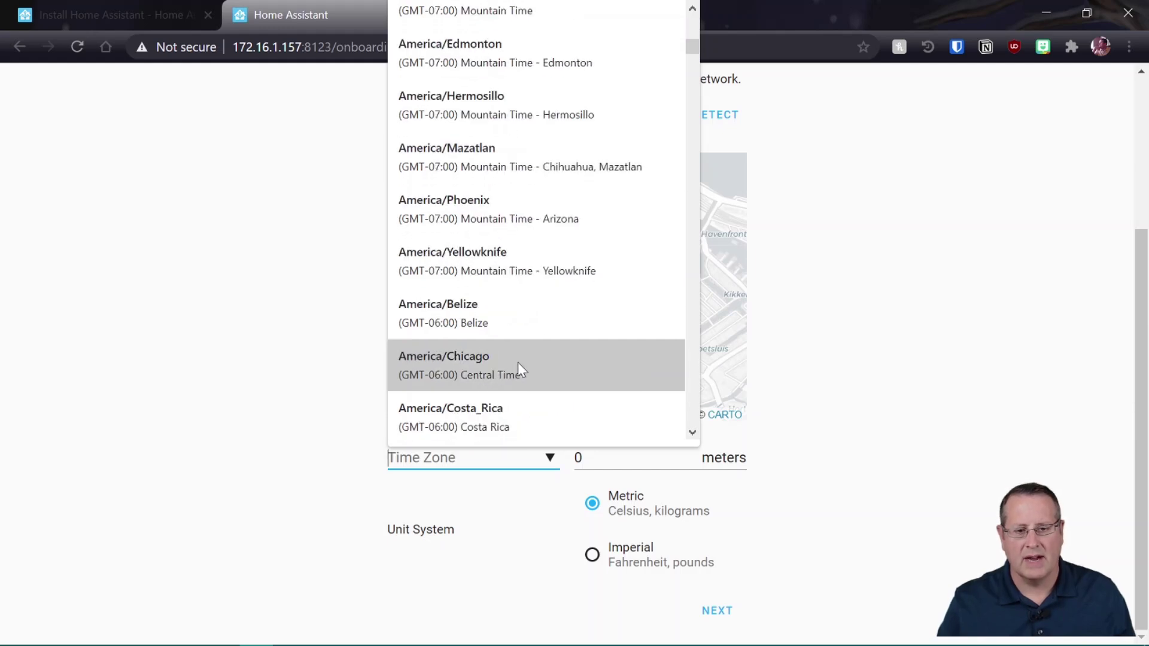
pyautogui.scroll(4, 518, 366)
pyautogui.click(491, 266)
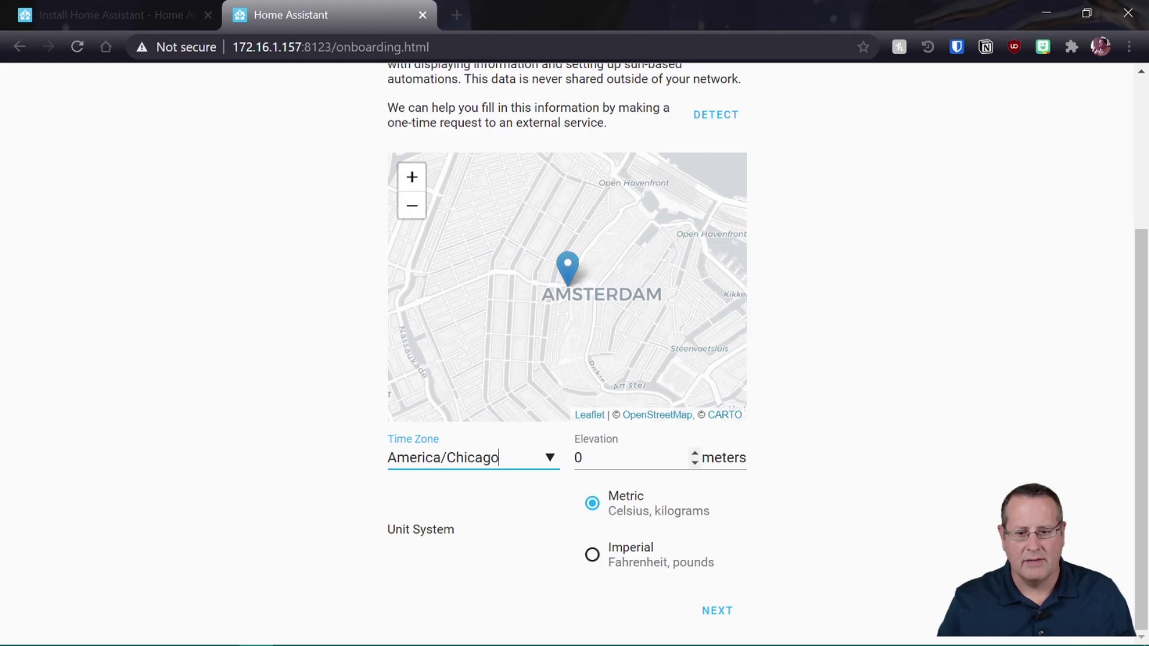
# Select the Imperial unit system and set the elevation to 800
pyautogui.click(592, 556)
pyautogui.click(635, 460)
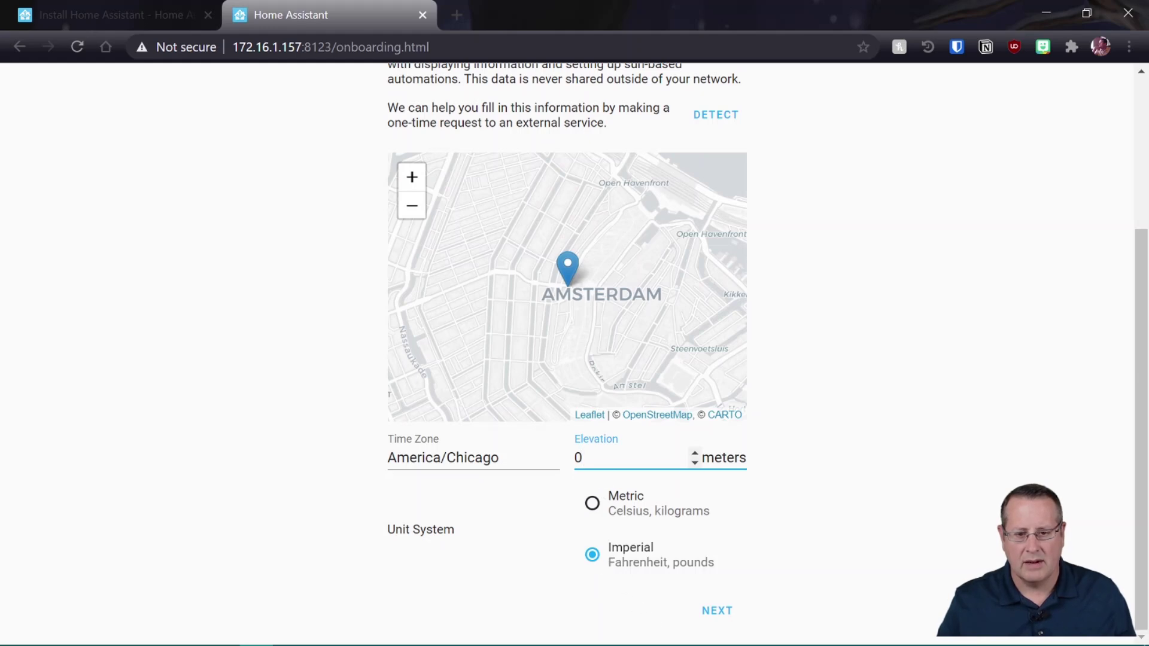
pyautogui.doubleClick(571, 464)
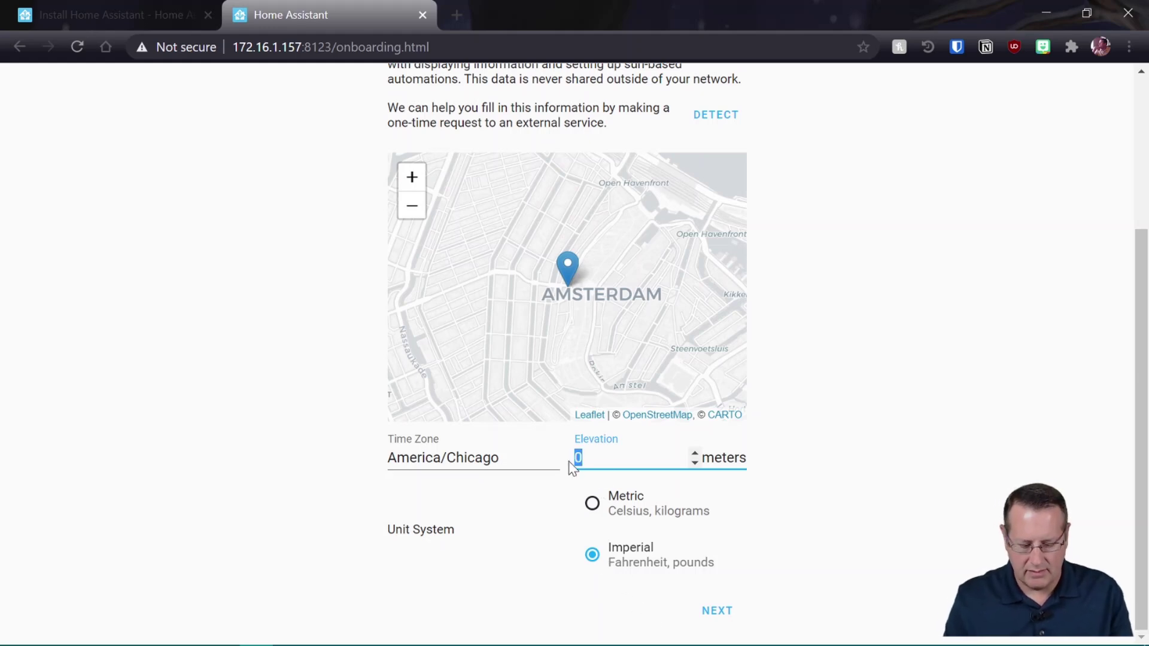
pyautogui.write('800')
pyautogui.press('Tab')
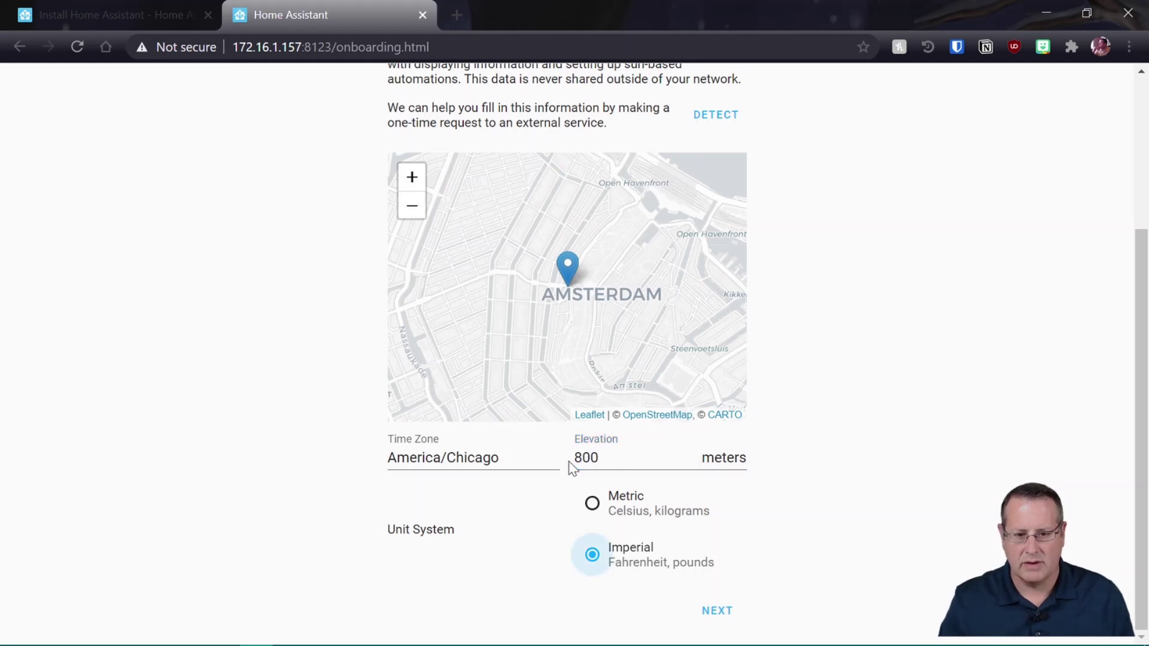
pyautogui.scroll(4, 364, 513)
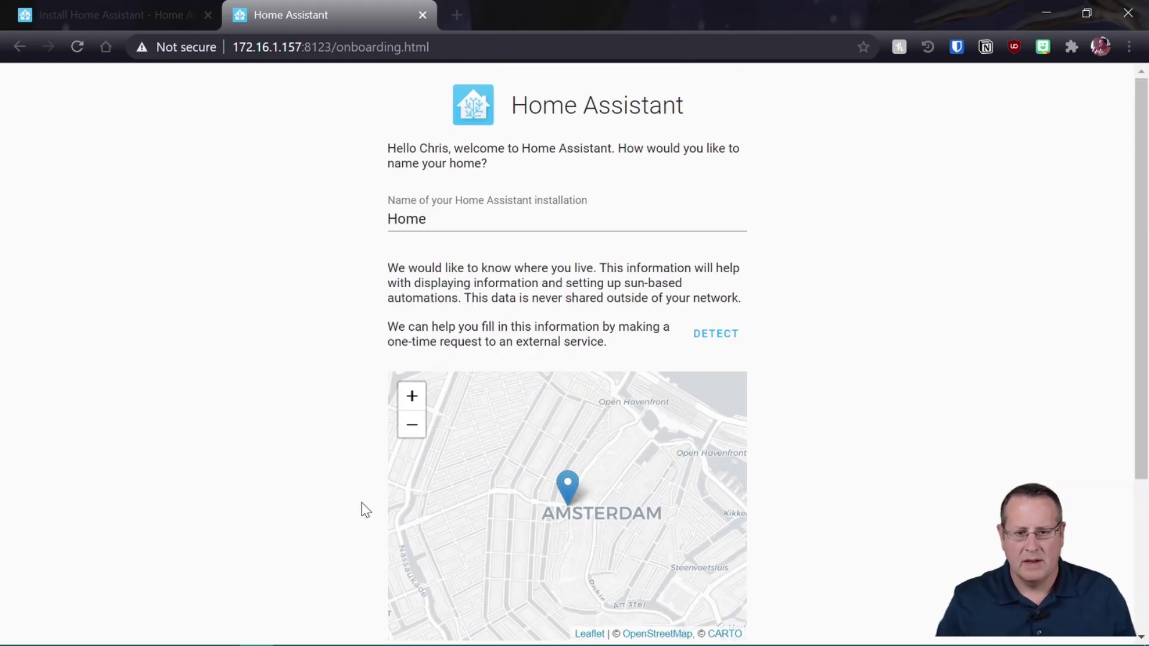
# Auto-detect the home's map location and submit the location and unit settings
pyautogui.click(715, 346)
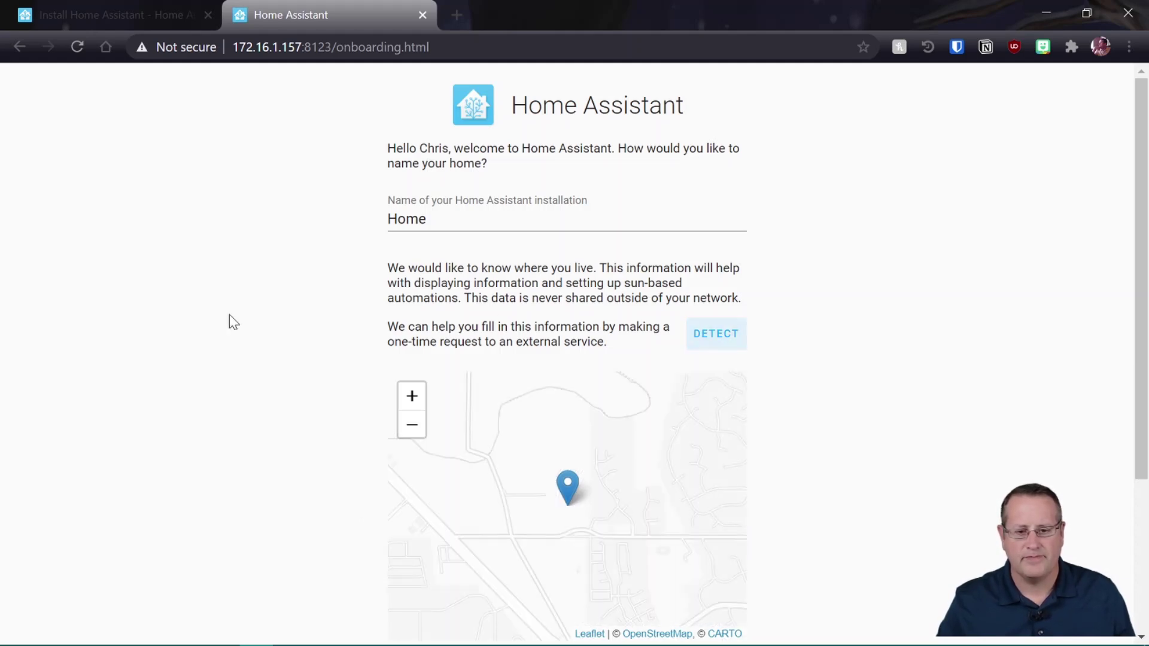
pyautogui.scroll(-3, 300, 344)
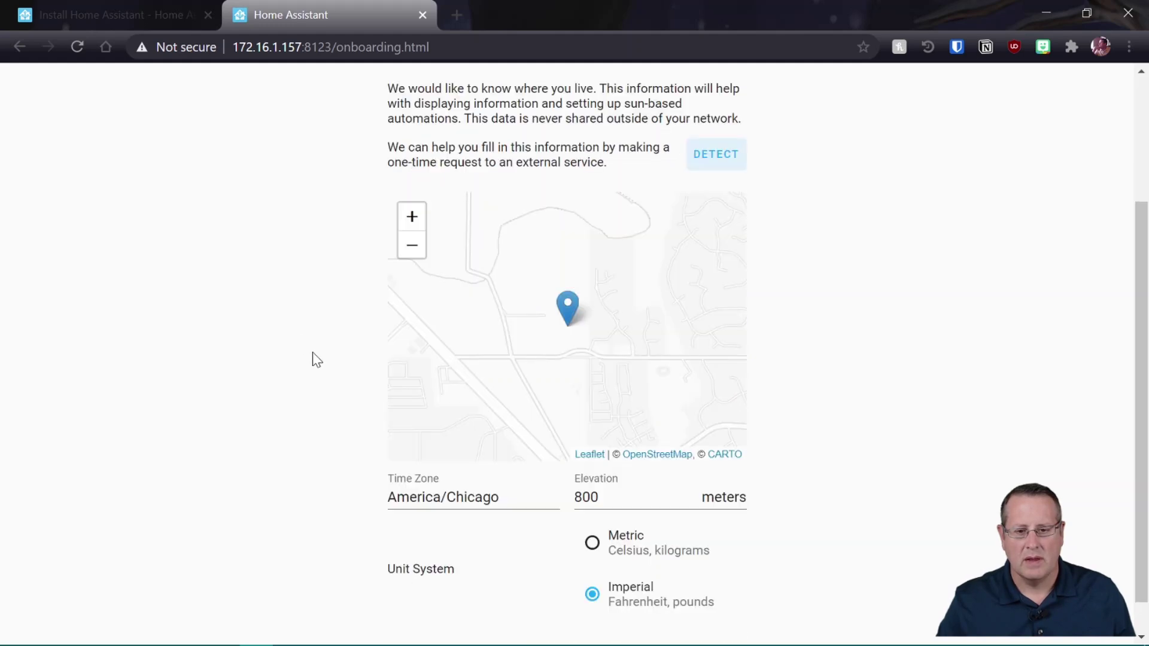
pyautogui.scroll(-1, 310, 360)
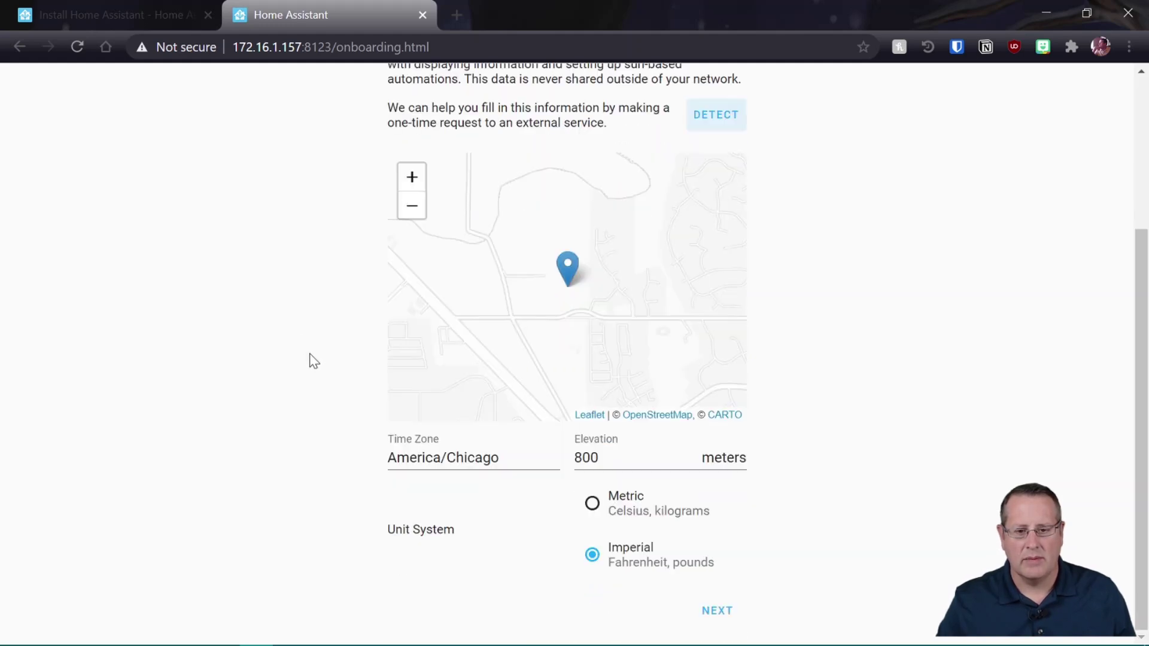
pyautogui.click(727, 616)
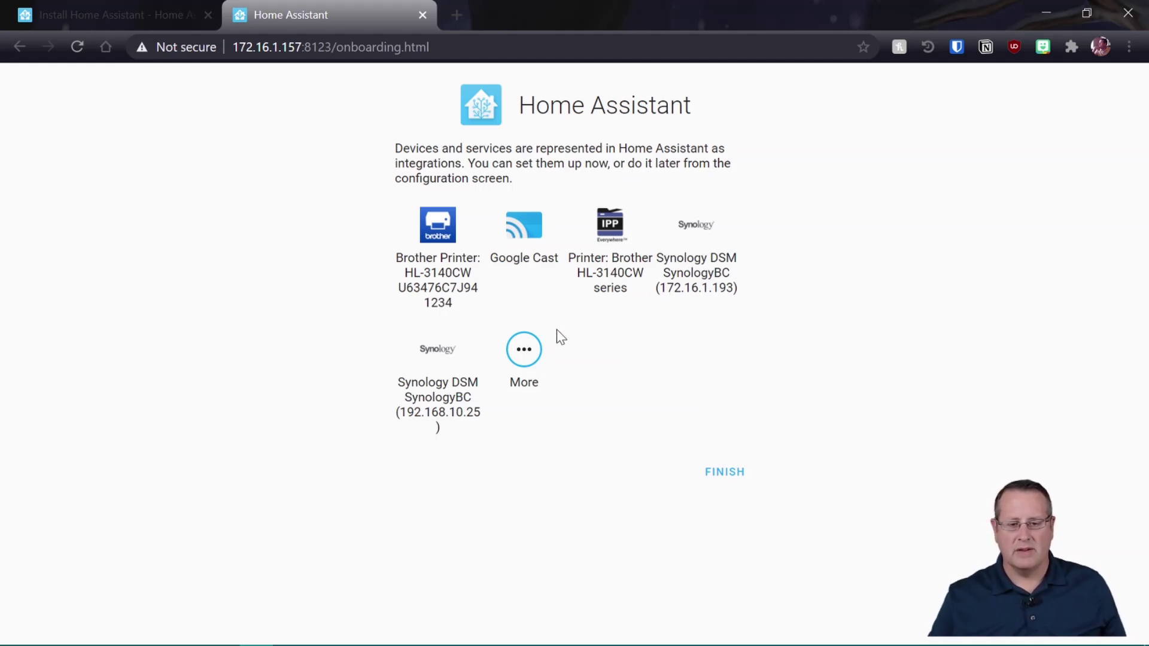
# Browse the full integration list, close it without adding any, and finish onboarding
pyautogui.click(523, 351)
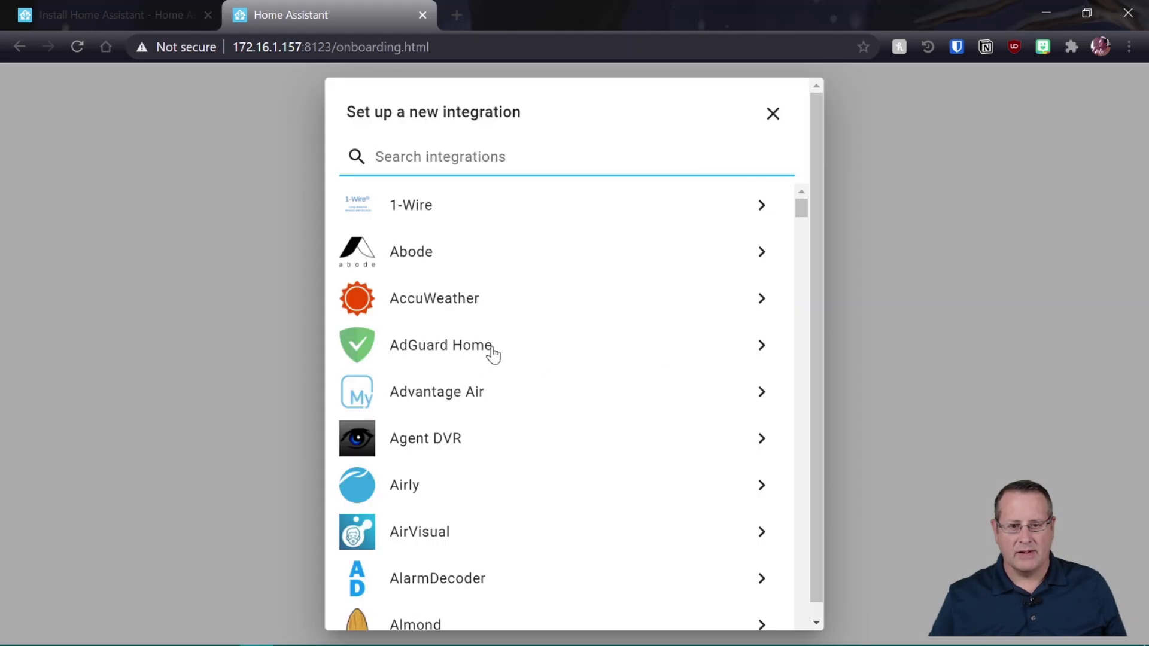
pyautogui.scroll(-20, 494, 354)
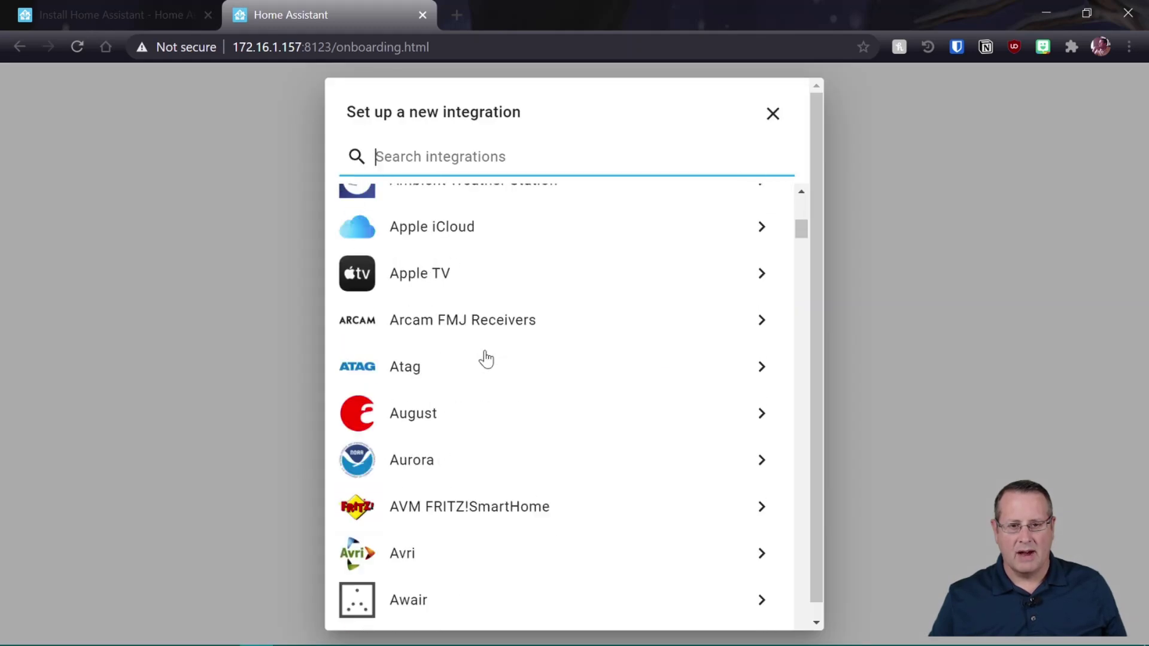
pyautogui.click(772, 114)
pyautogui.click(735, 473)
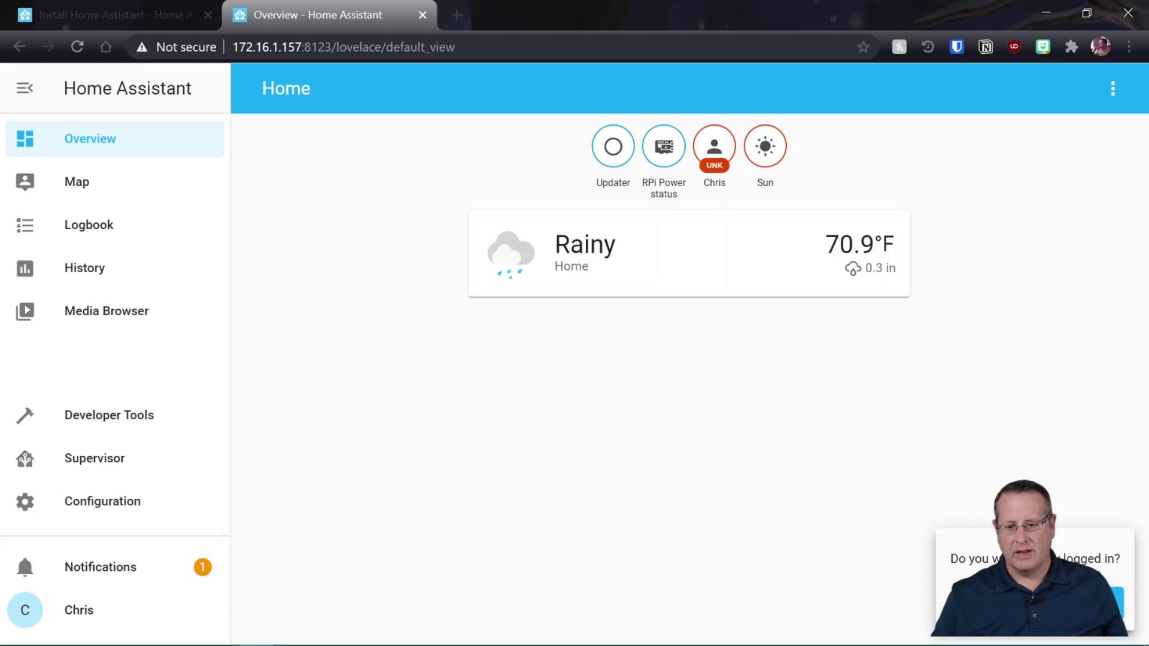
# Dismiss the 'Do you want to stay logged in?' prompt on the Overview dashboard
pyautogui.click(1112, 601)
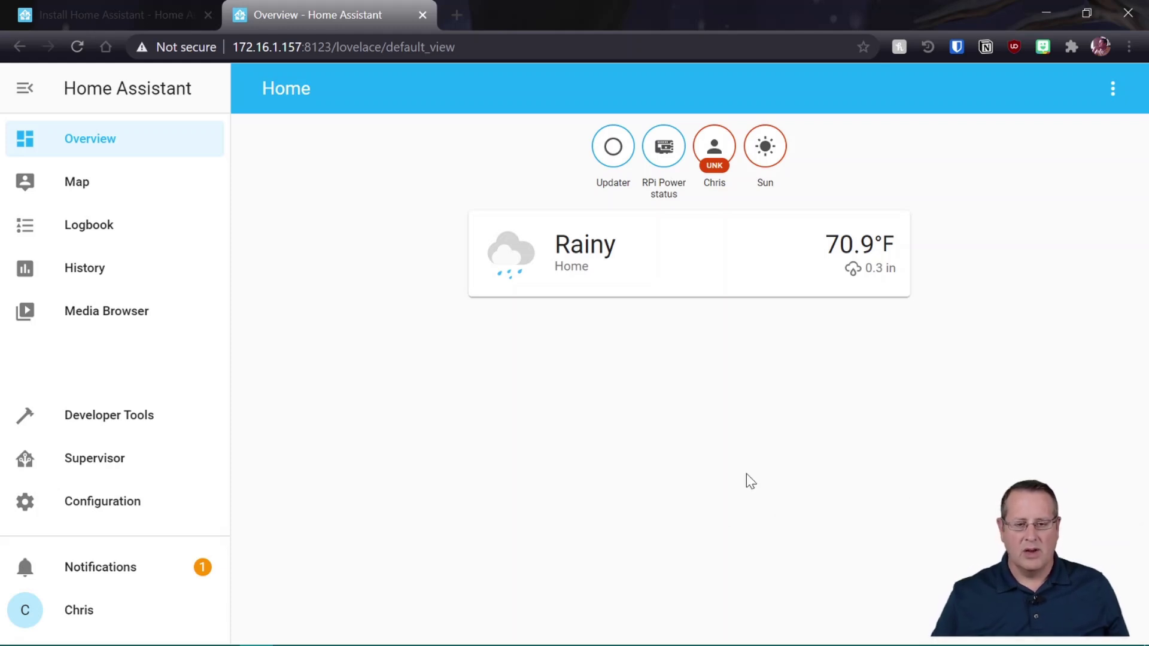